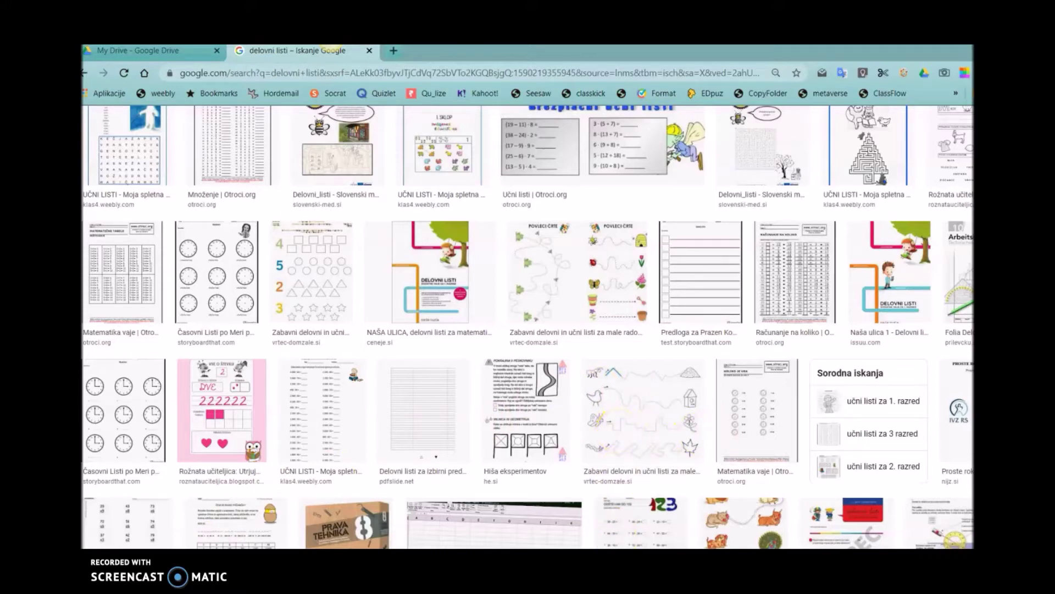
# - Switch to the koledar_test.docx worksheet in Word and look through its six questions and answer boxes
pyautogui.moveTo(652, 548)
pyautogui.click(690, 517)
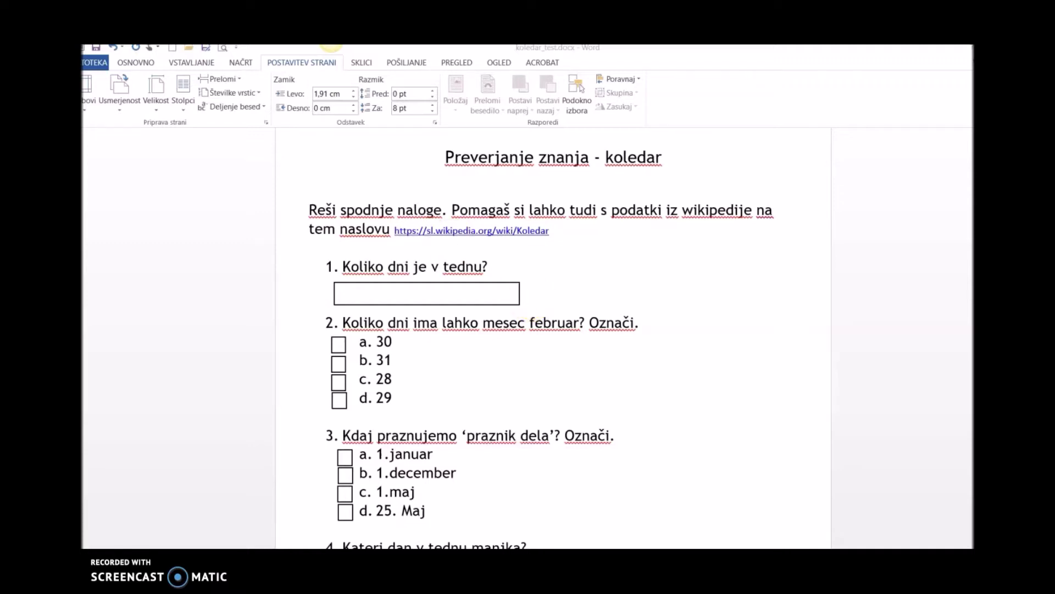
pyautogui.click(190, 63)
pyautogui.click(190, 64)
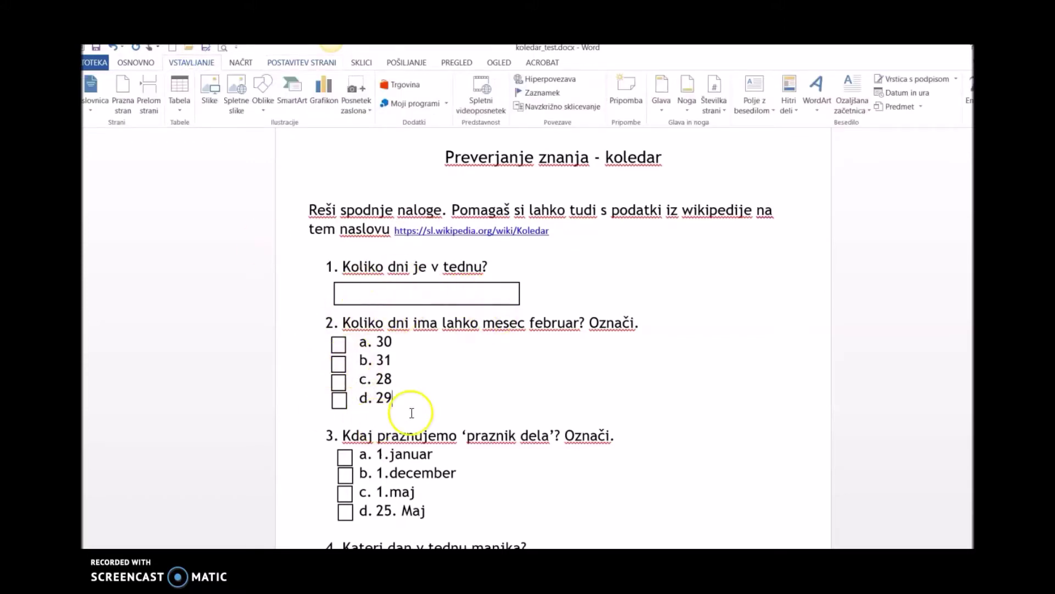
pyautogui.scroll(-5, 454, 406)
pyautogui.scroll(-2, 455, 400)
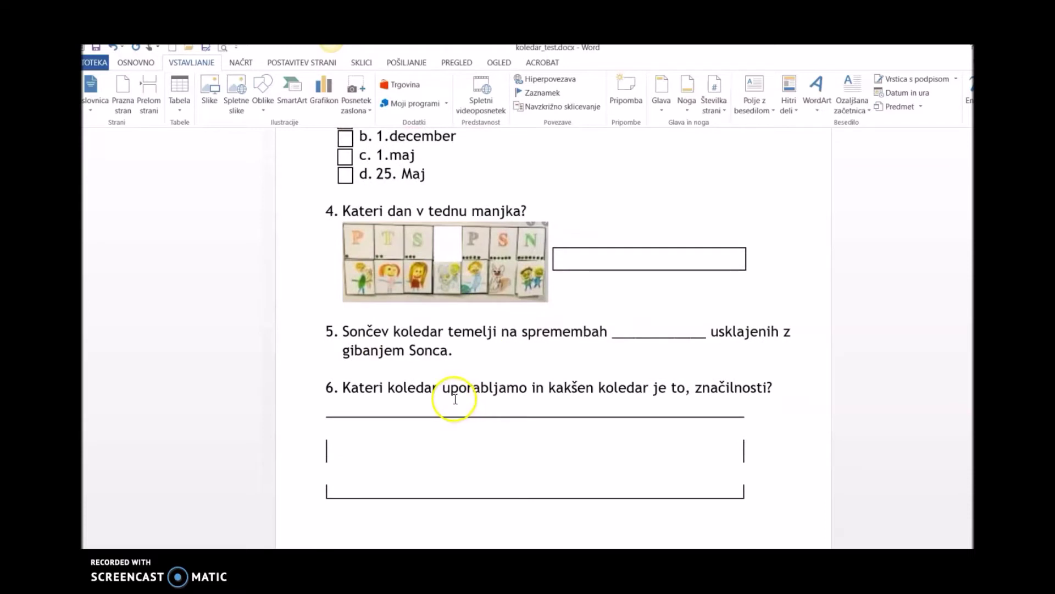
pyautogui.scroll(-1, 455, 400)
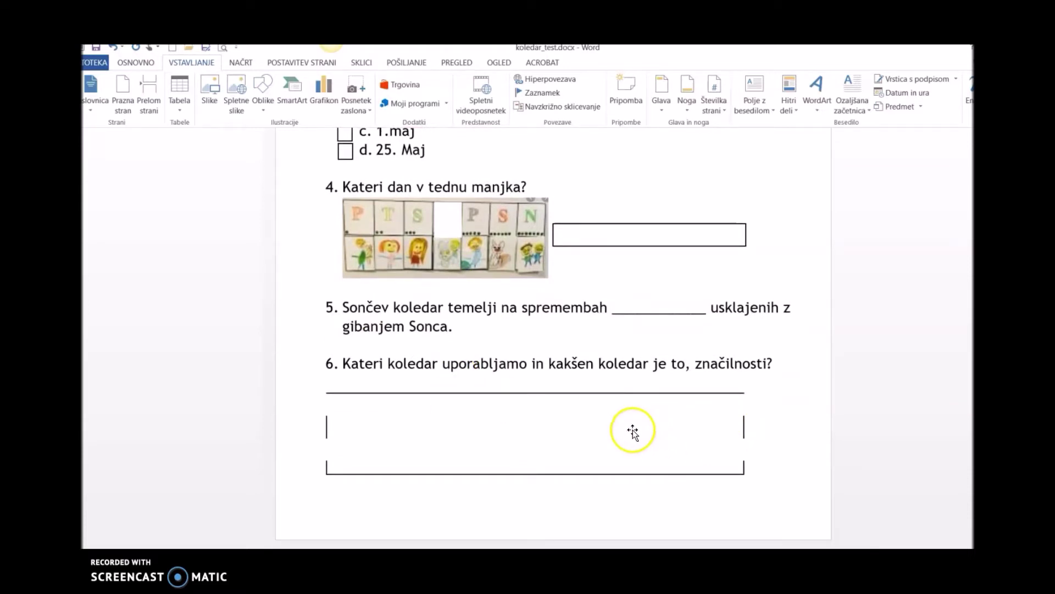
pyautogui.scroll(1, 633, 432)
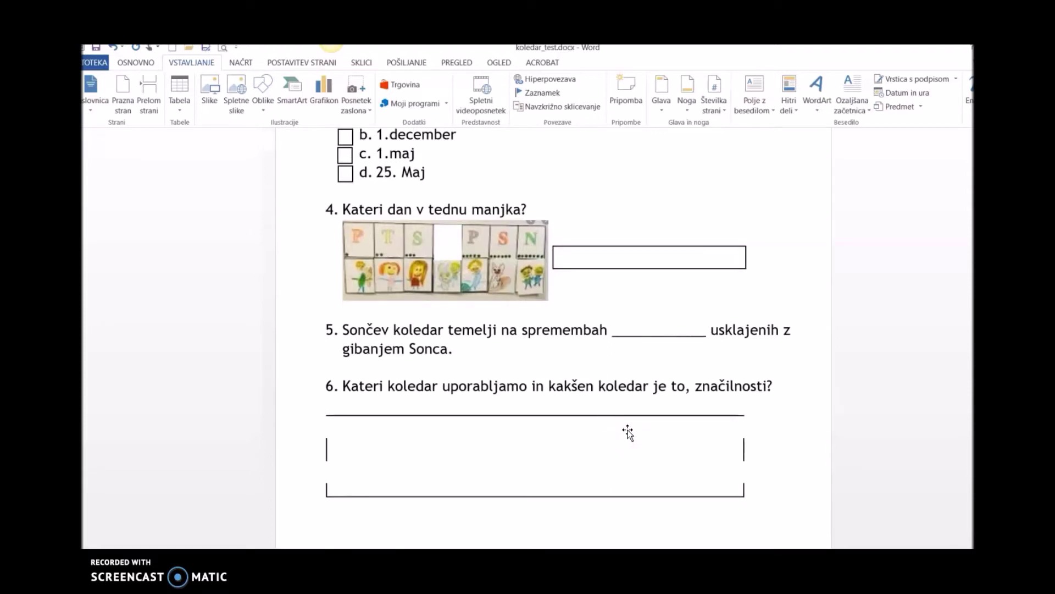
pyautogui.click(398, 387)
pyautogui.scroll(6, 728, 367)
pyautogui.click(728, 367)
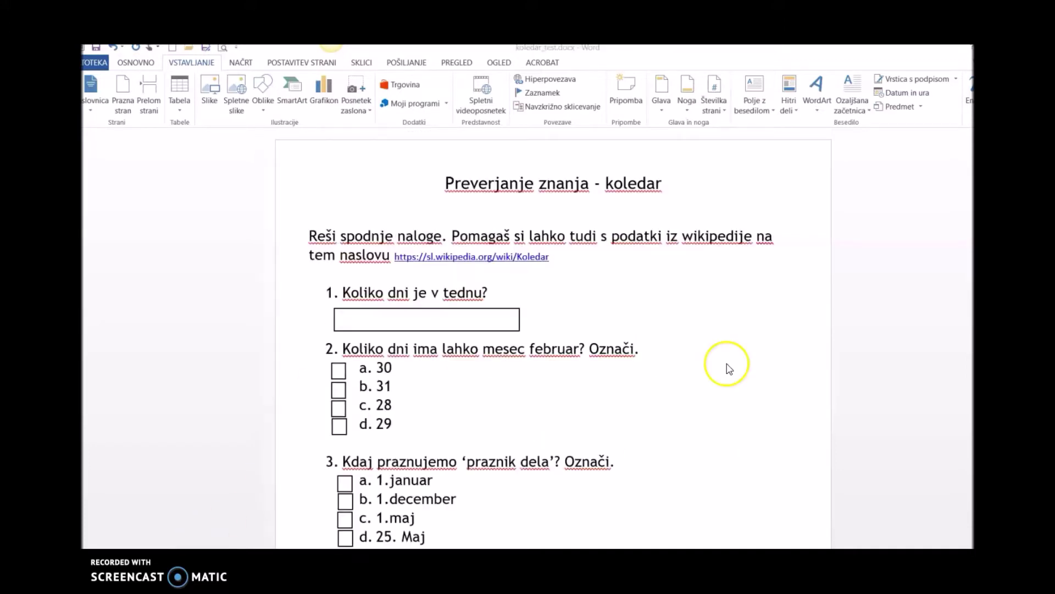
# - Save a PDF copy of the worksheet in the Namizje folder as koledar_test.pdf
pyautogui.click(100, 63)
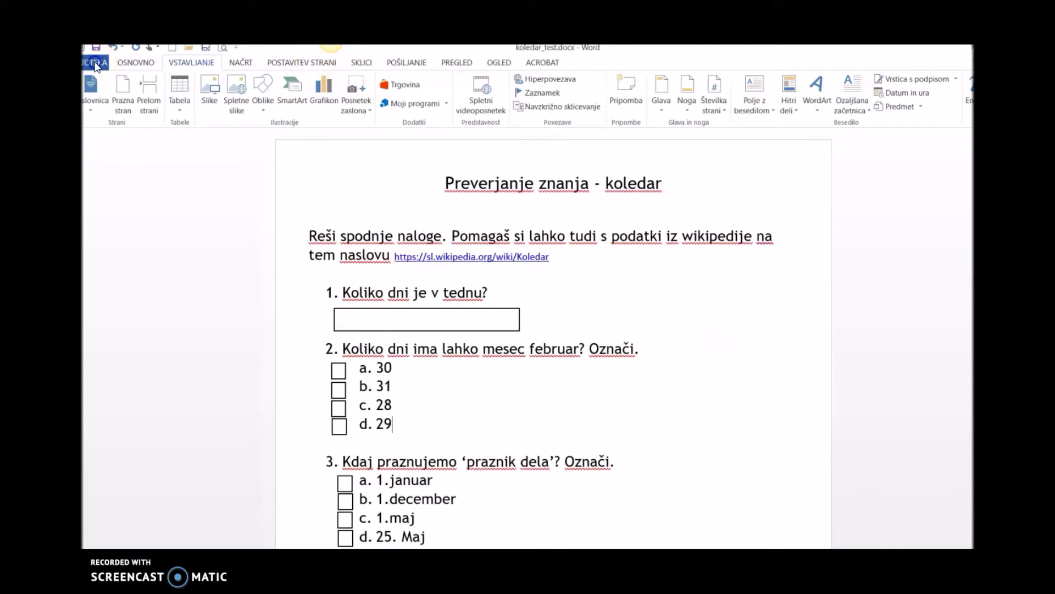
pyautogui.click(94, 165)
pyautogui.click(88, 65)
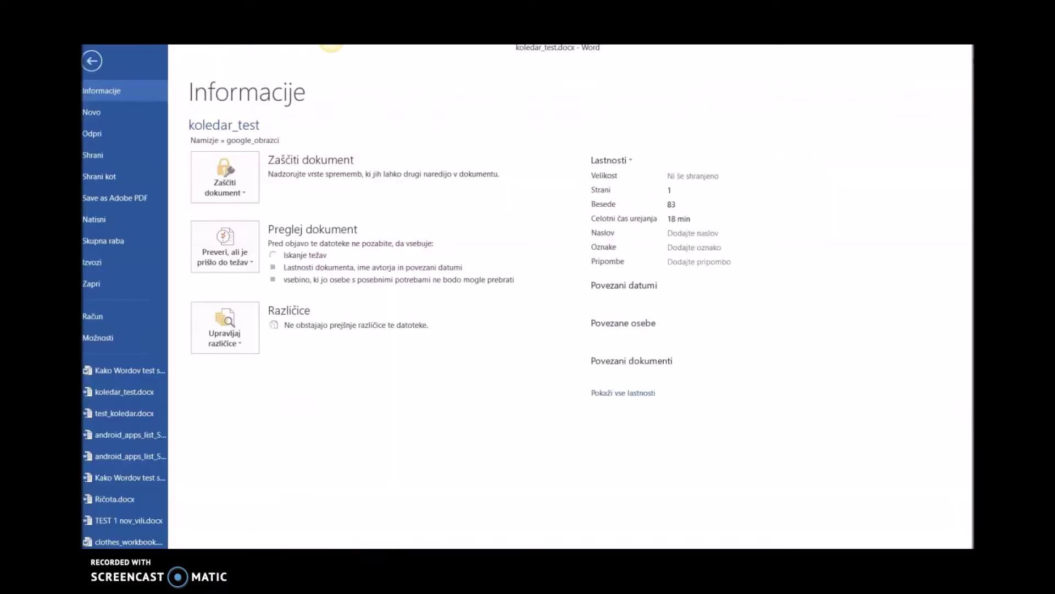
pyautogui.click(95, 176)
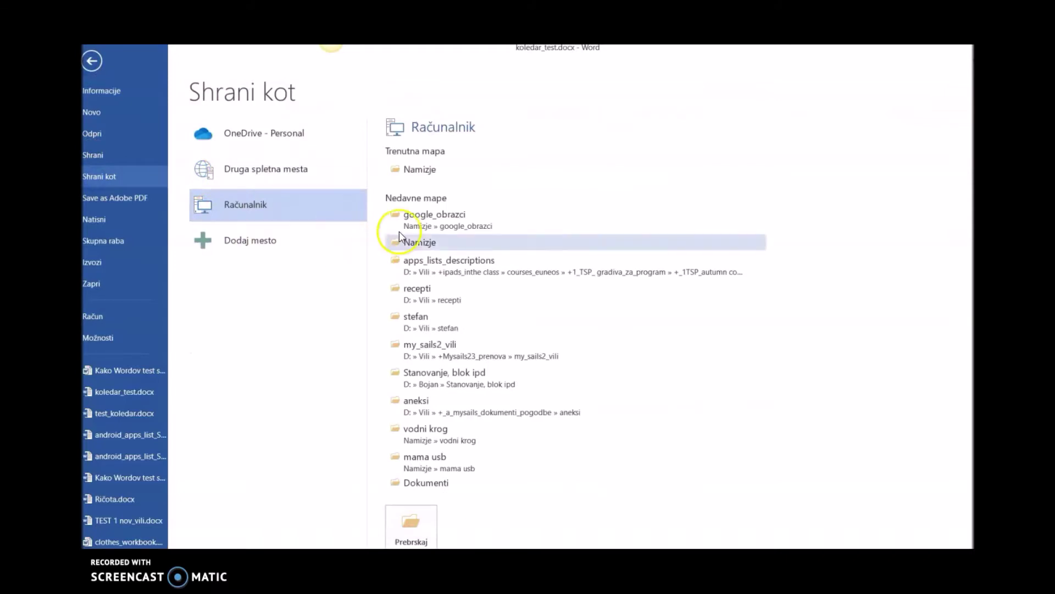
pyautogui.click(413, 169)
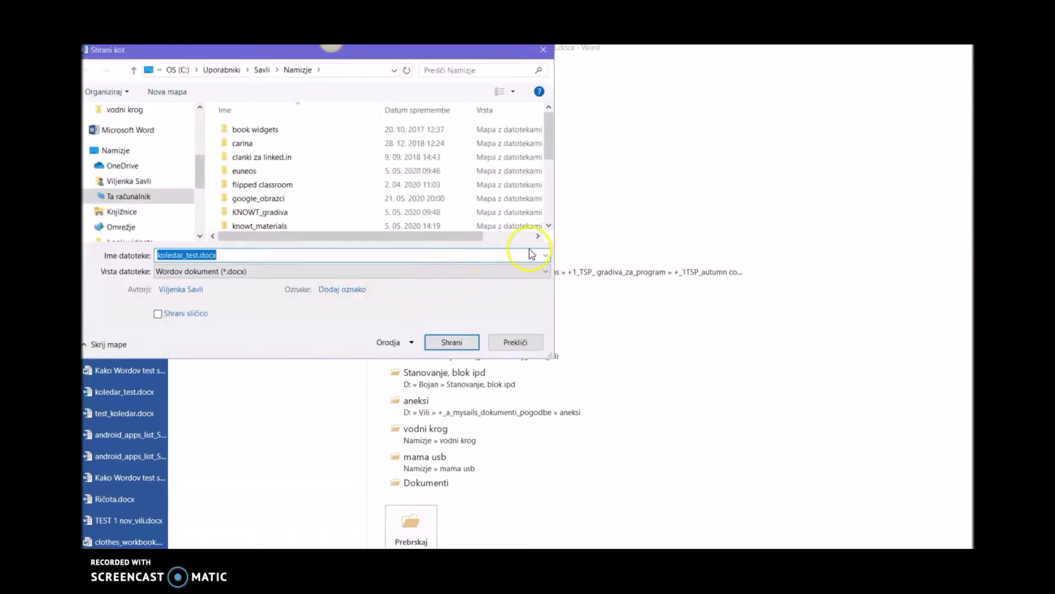
pyautogui.click(546, 272)
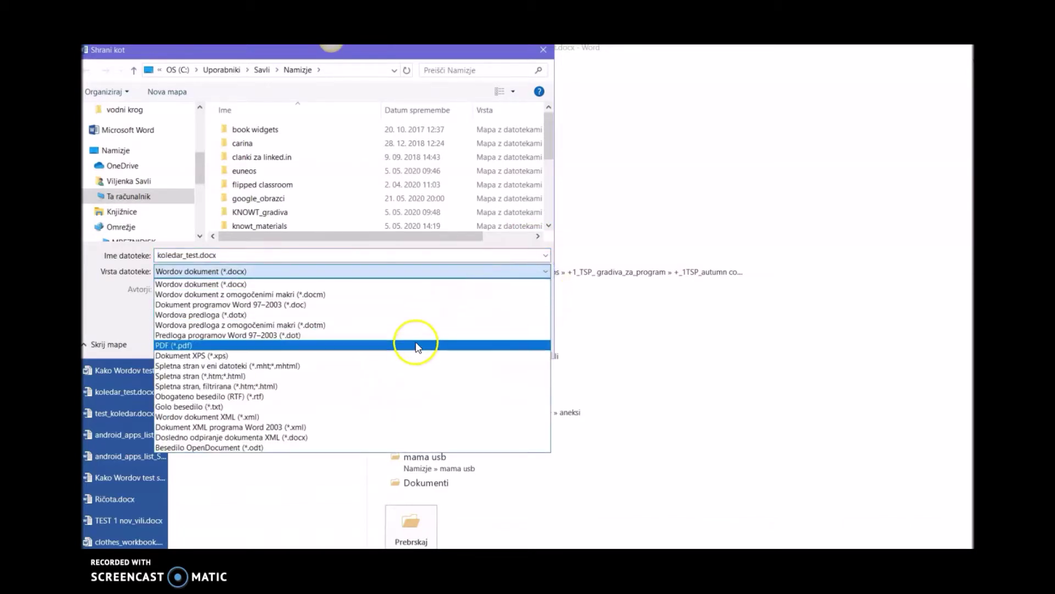
pyautogui.click(416, 345)
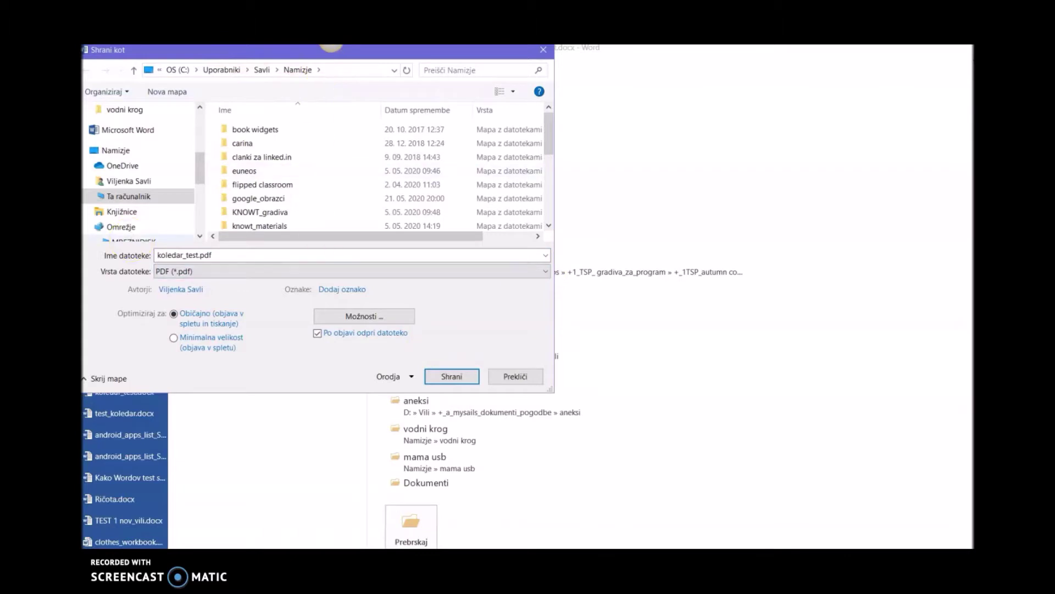
pyautogui.click(158, 255)
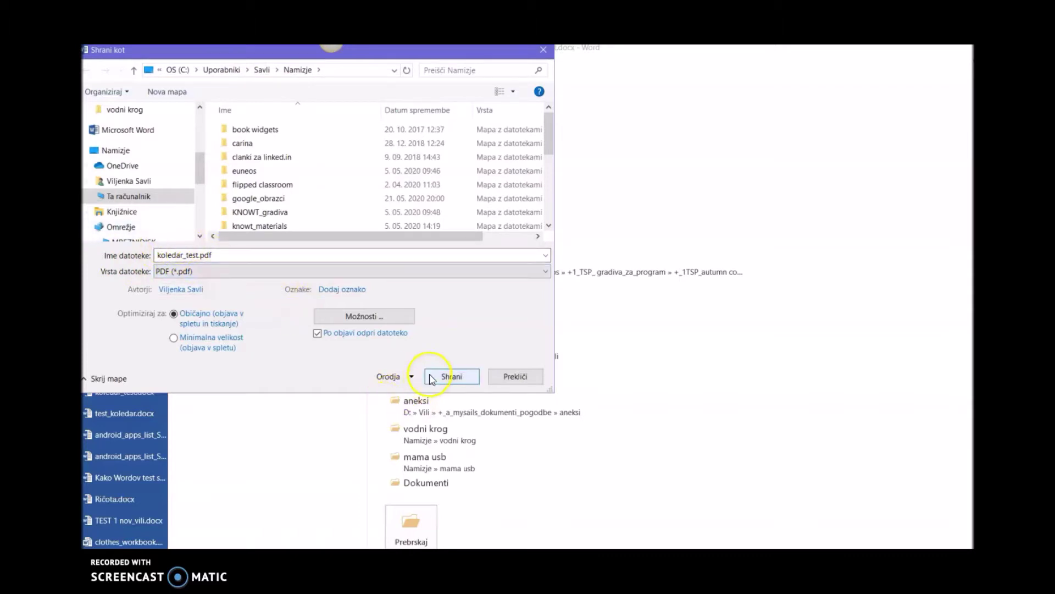
pyautogui.click(446, 377)
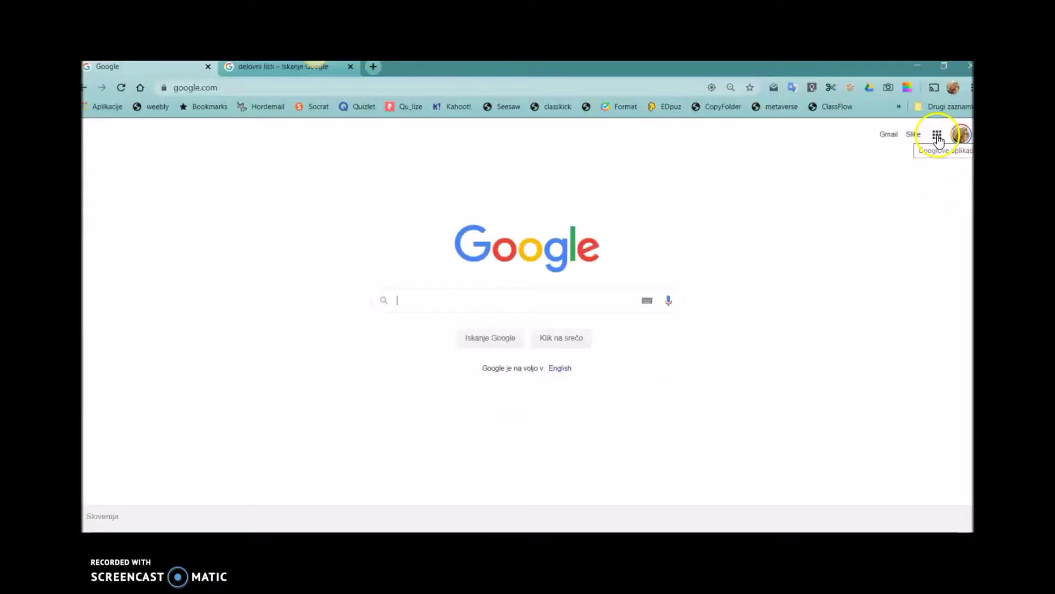
# - Open Google Drive in Chrome and upload koledar_test.pdf from the Namizje folder
pyautogui.click(937, 137)
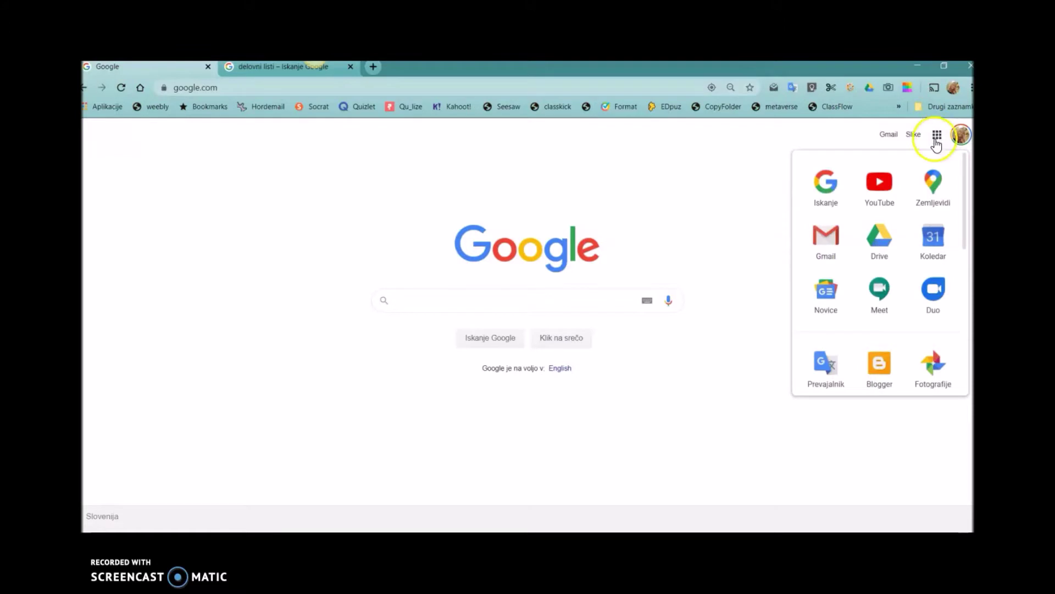
pyautogui.click(880, 242)
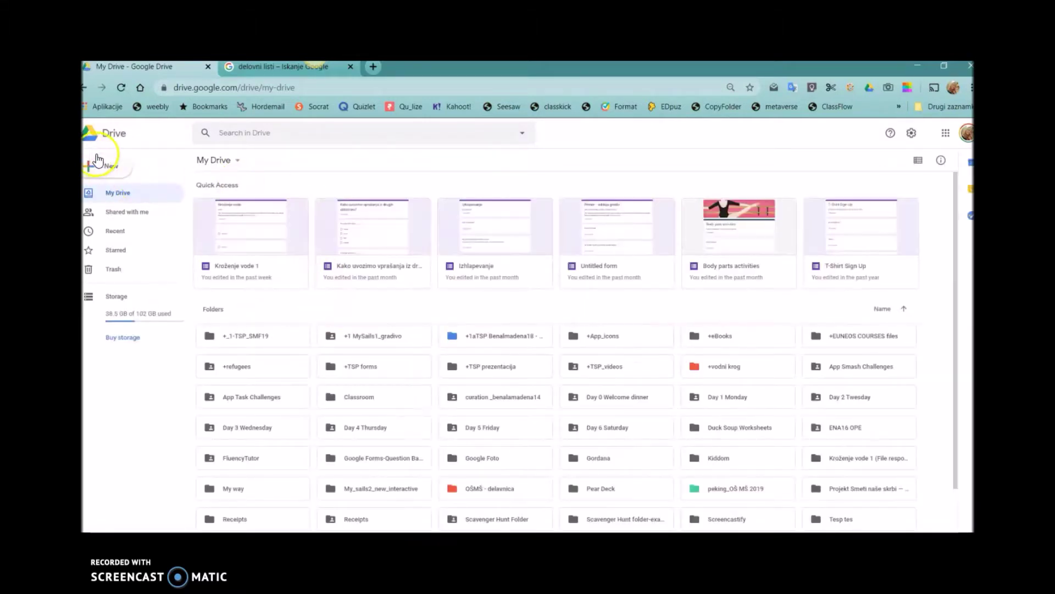
pyautogui.click(113, 167)
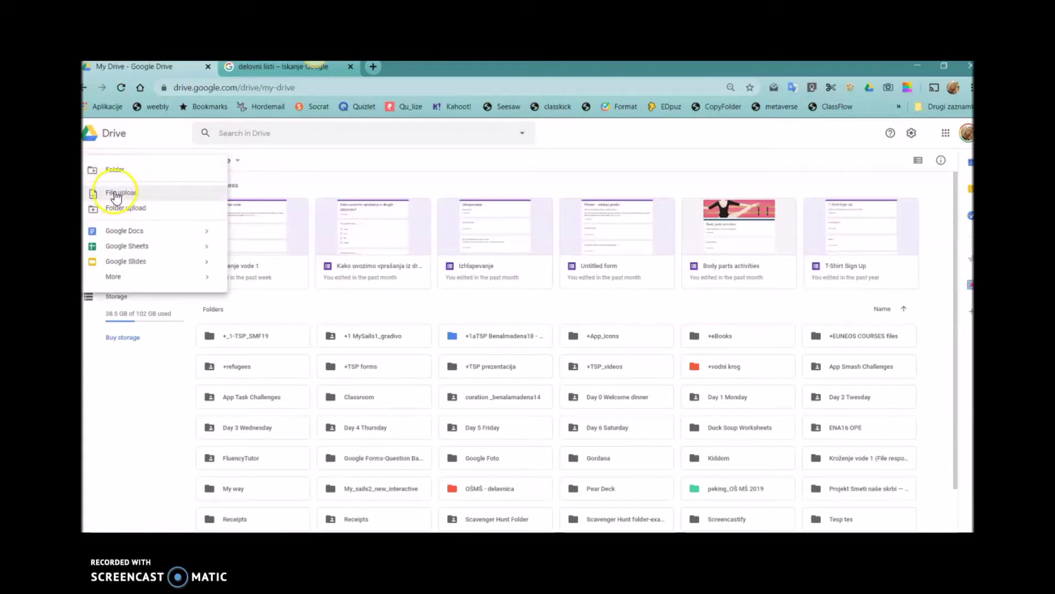
pyautogui.click(116, 194)
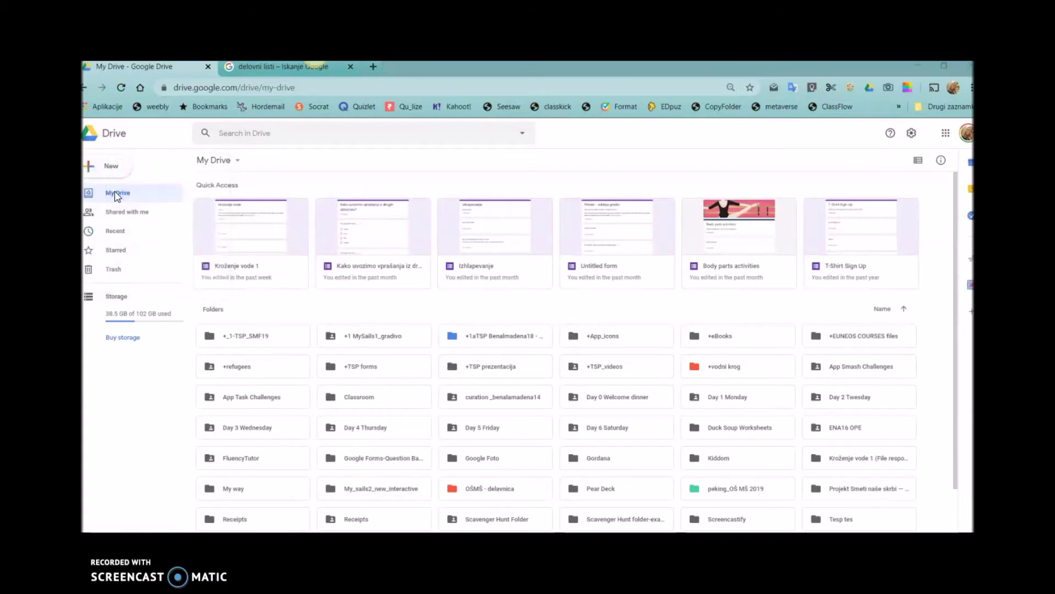
pyautogui.click(146, 167)
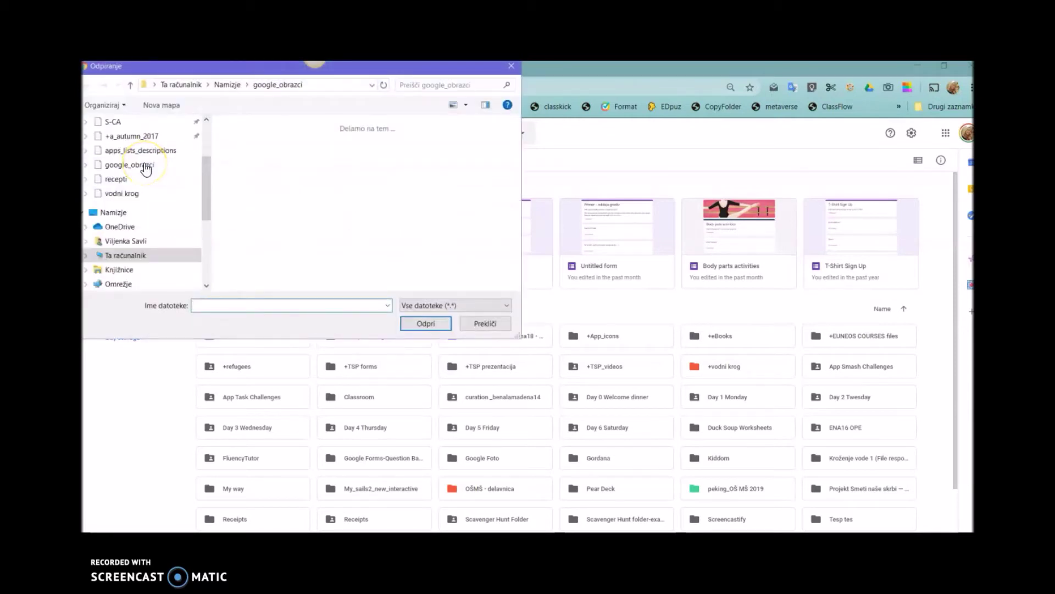
pyautogui.click(109, 214)
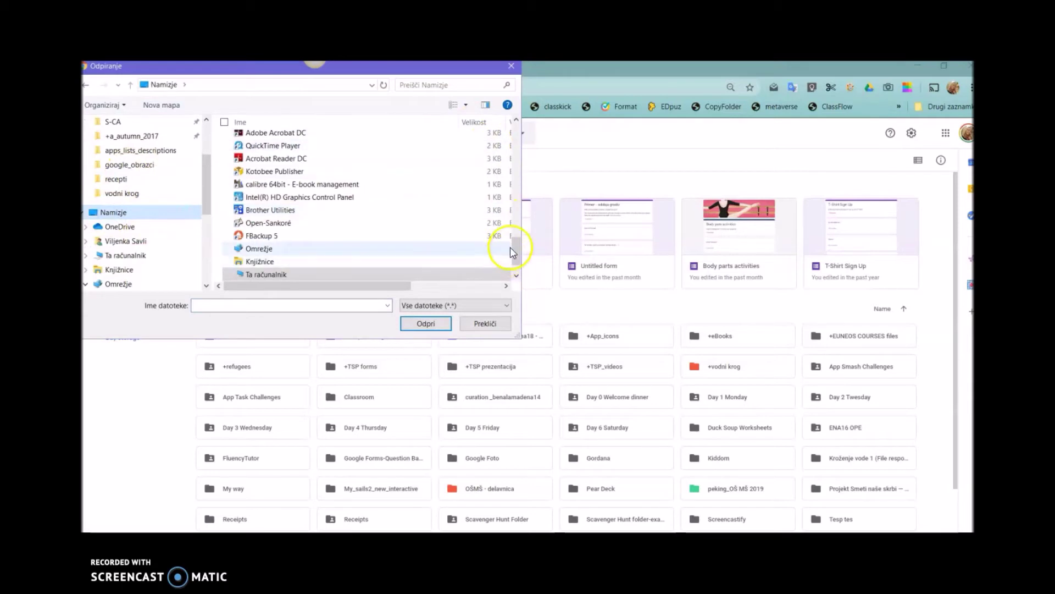
pyautogui.scroll(10, 428, 244)
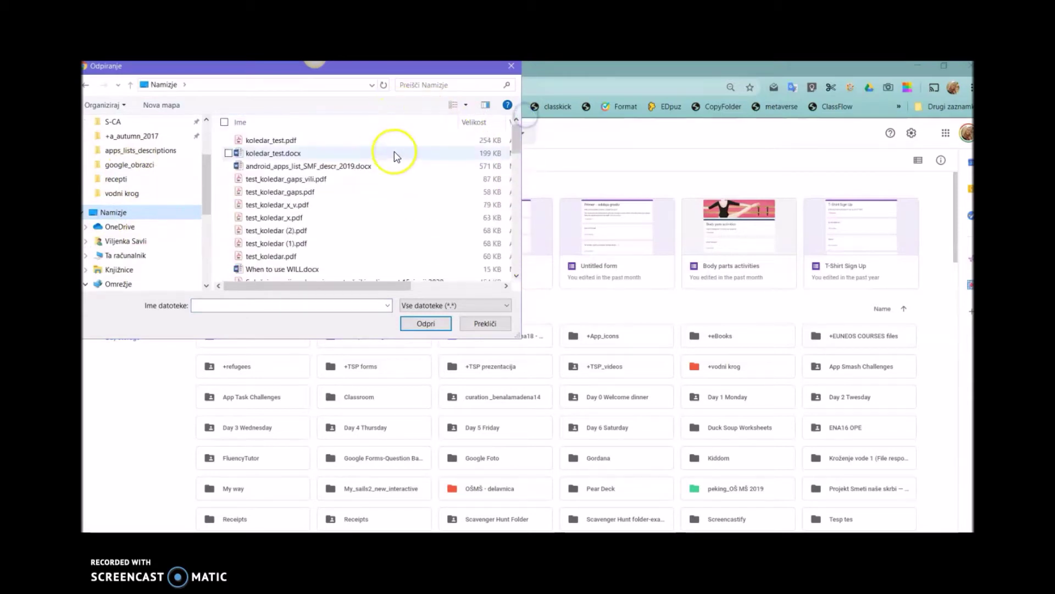
pyautogui.click(275, 142)
pyautogui.click(429, 324)
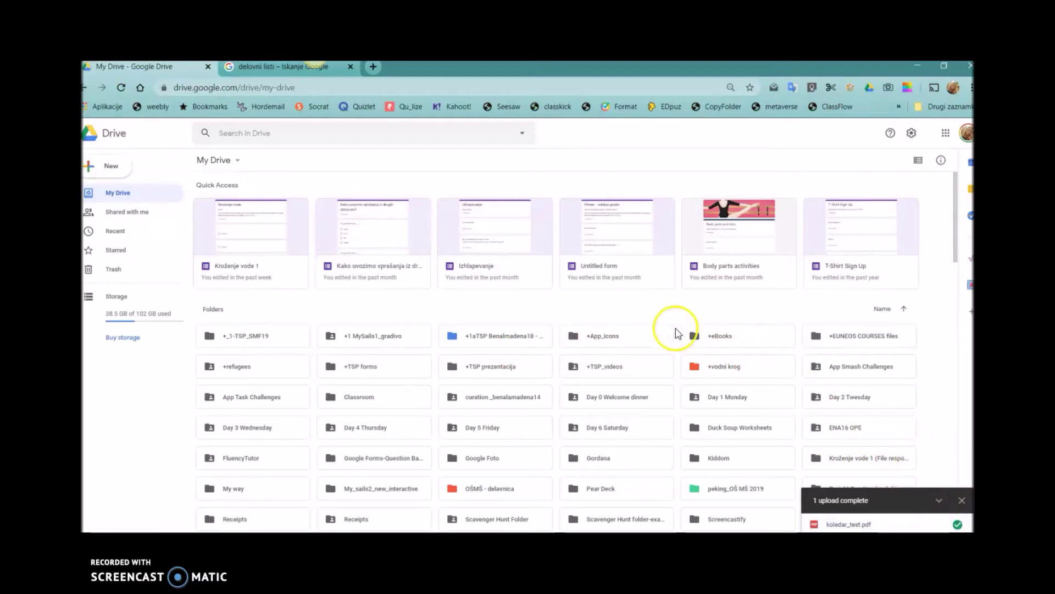
# - Find the uploaded koledar_test.pdf among the recent files and open it with DocHub - PDF Sign and Edit
pyautogui.click(113, 235)
pyautogui.click(114, 235)
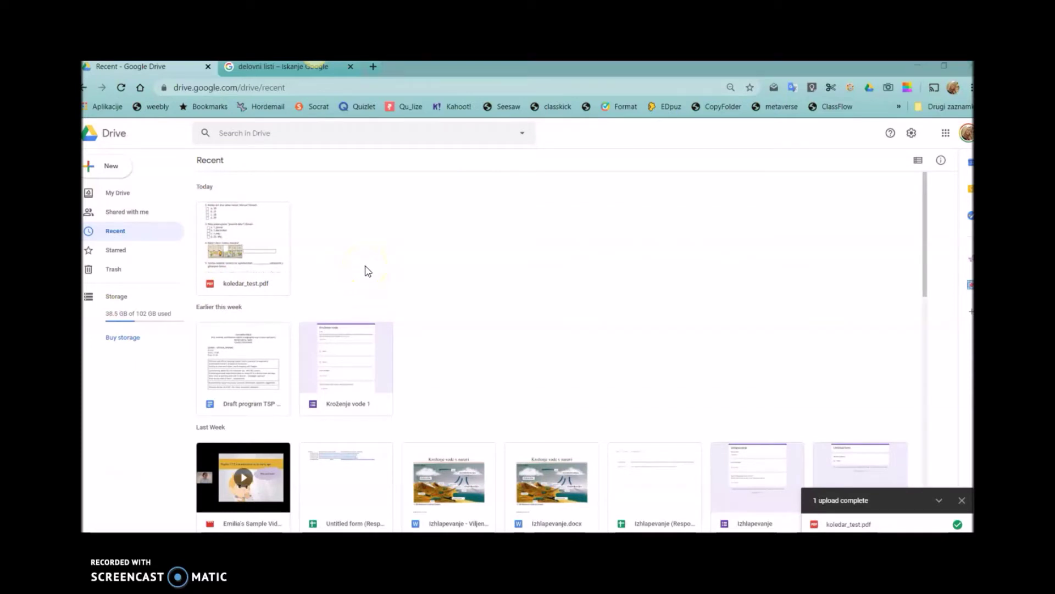
pyautogui.click(239, 284)
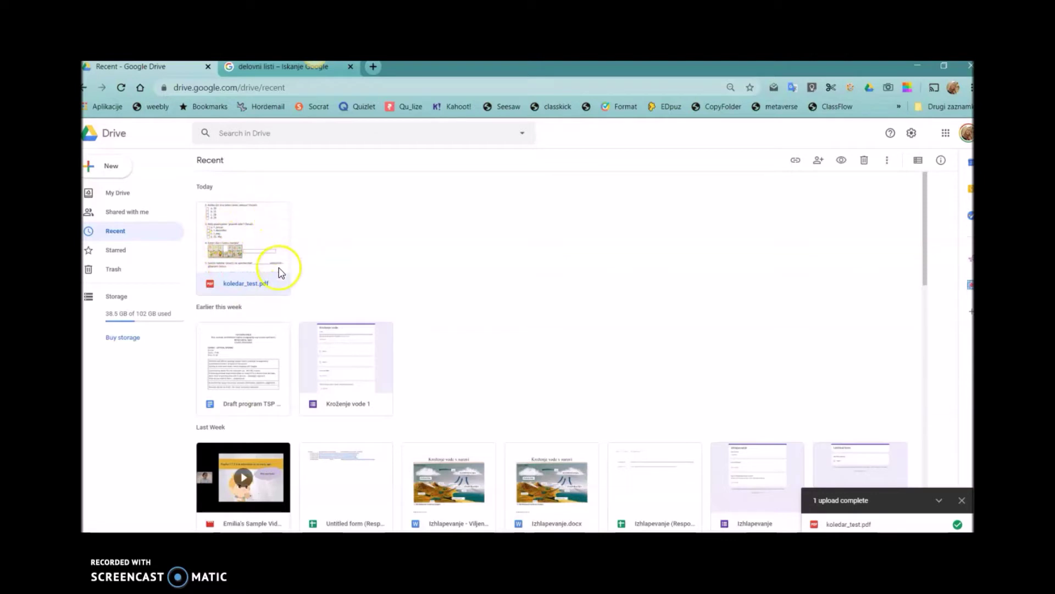
pyautogui.rightClick(249, 287)
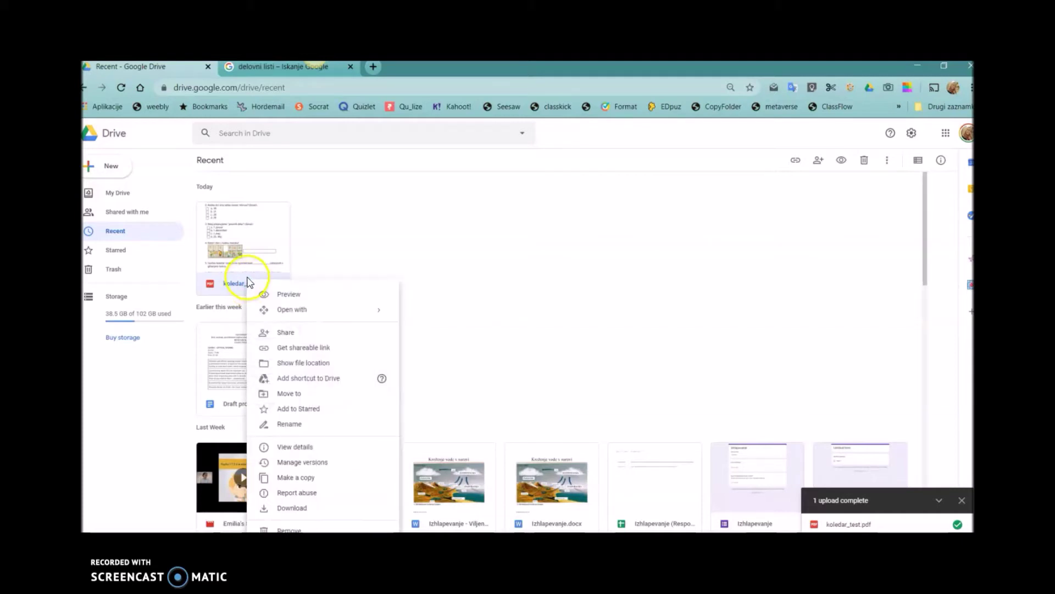
pyautogui.moveTo(286, 311)
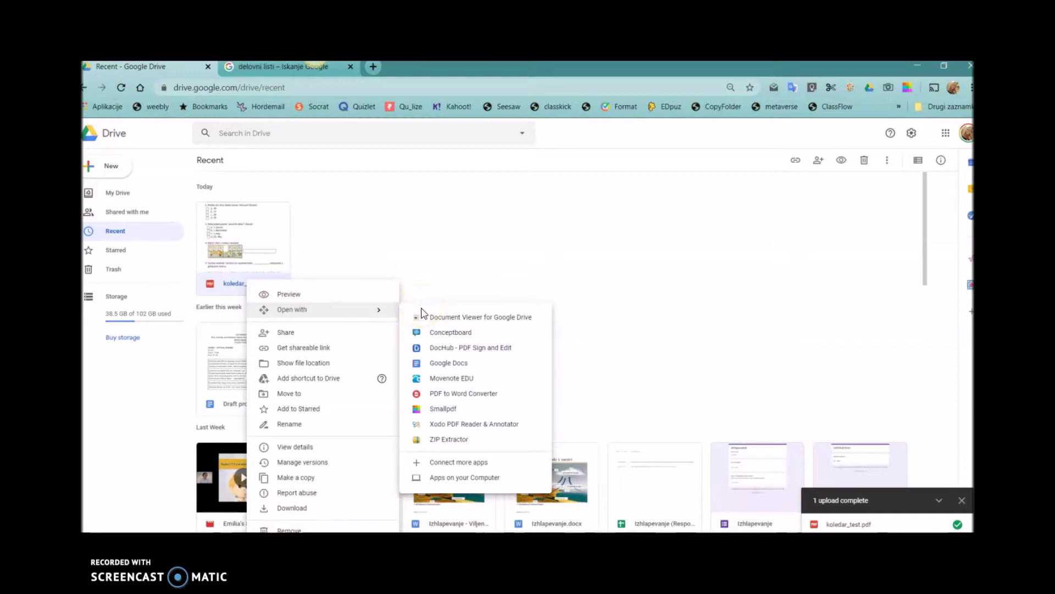
pyautogui.click(454, 352)
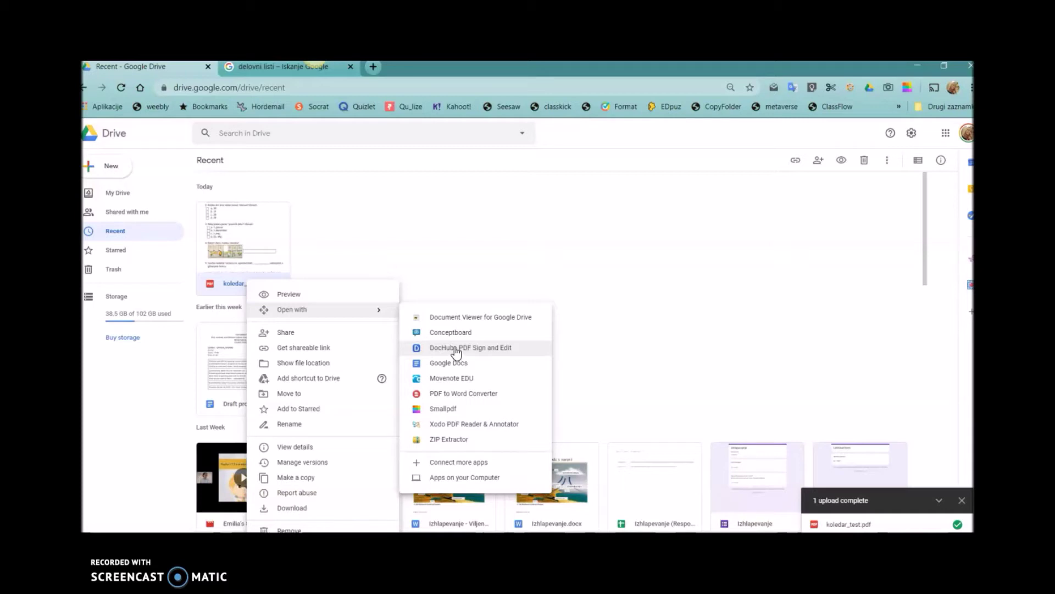
pyautogui.click(455, 350)
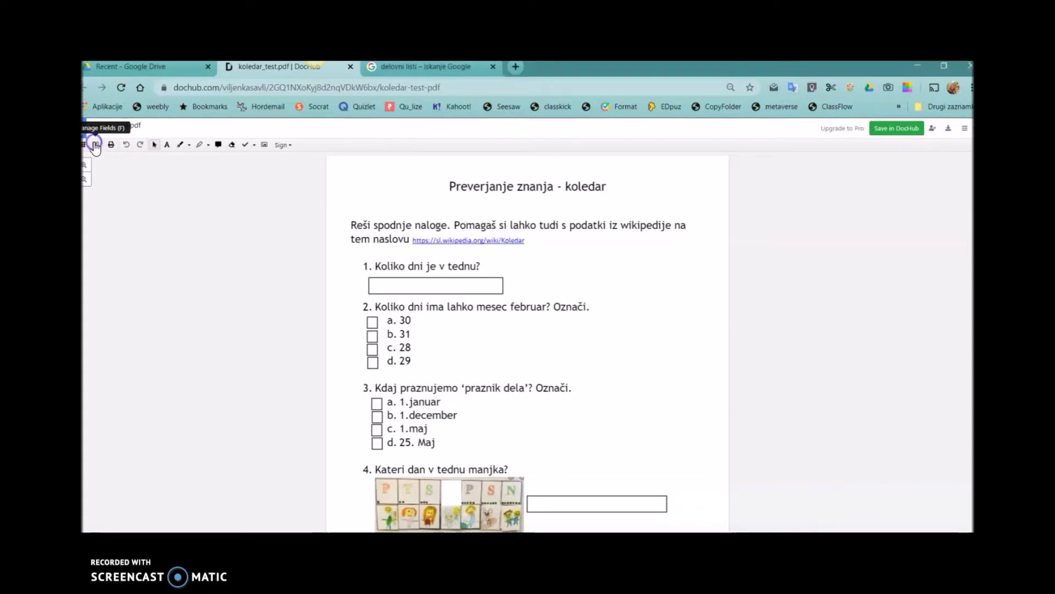
# - Turn on field management and place a single-line text field that fills the answer box of question 1
pyautogui.click(94, 145)
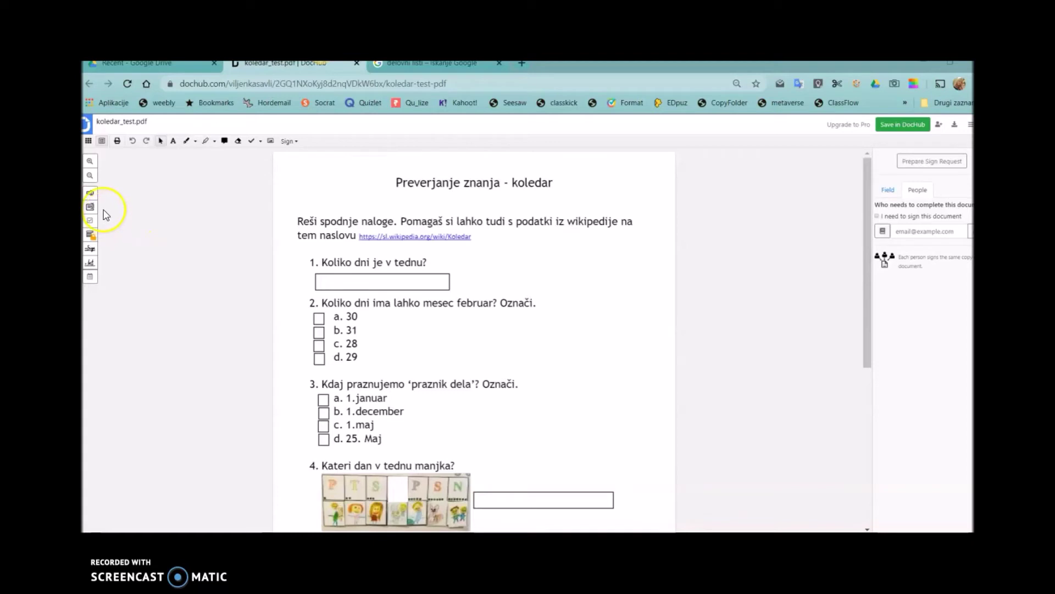
pyautogui.click(91, 195)
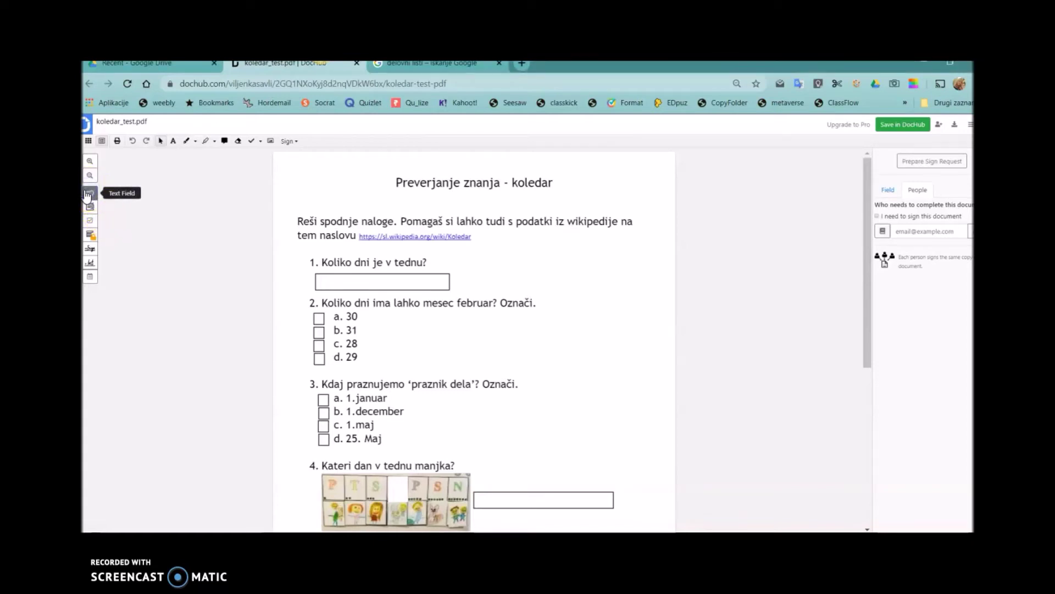
pyautogui.click(316, 278)
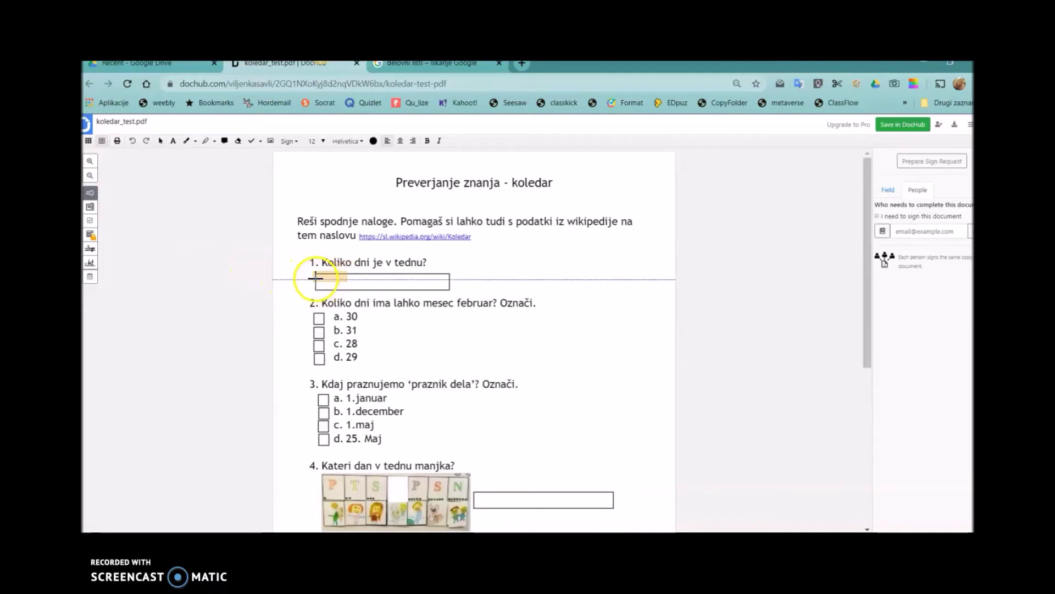
pyautogui.moveTo(315, 278); pyautogui.dragTo(353, 284)
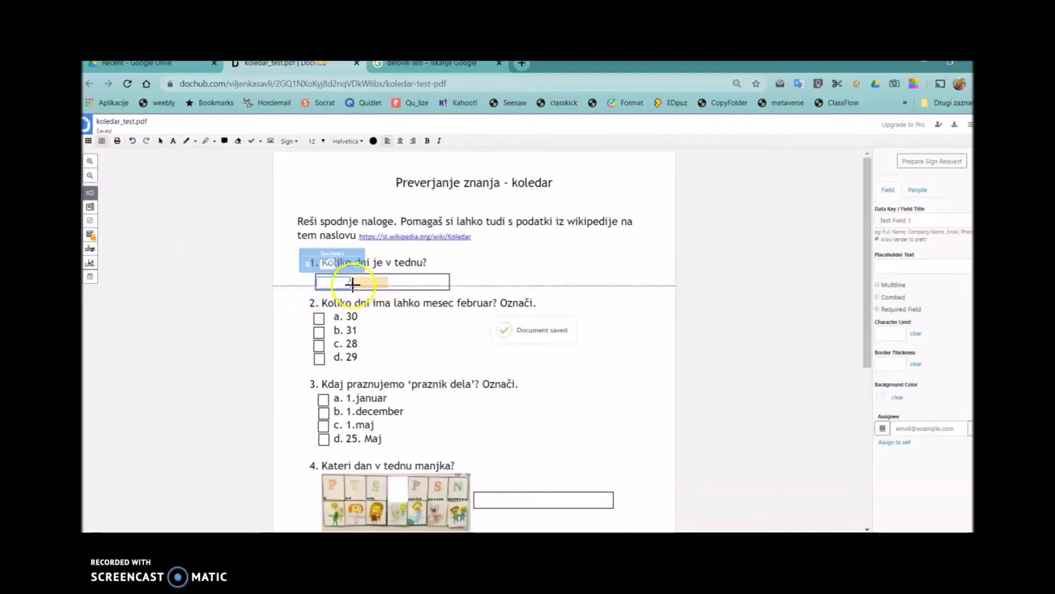
pyautogui.moveTo(355, 283); pyautogui.dragTo(451, 287)
pyautogui.click(339, 279)
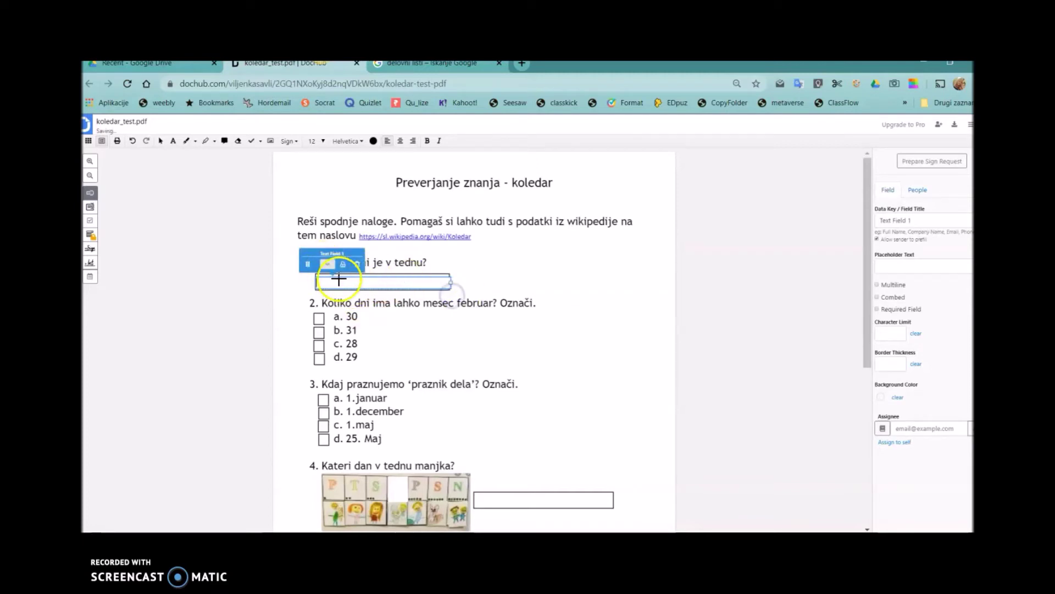
pyautogui.click(313, 274)
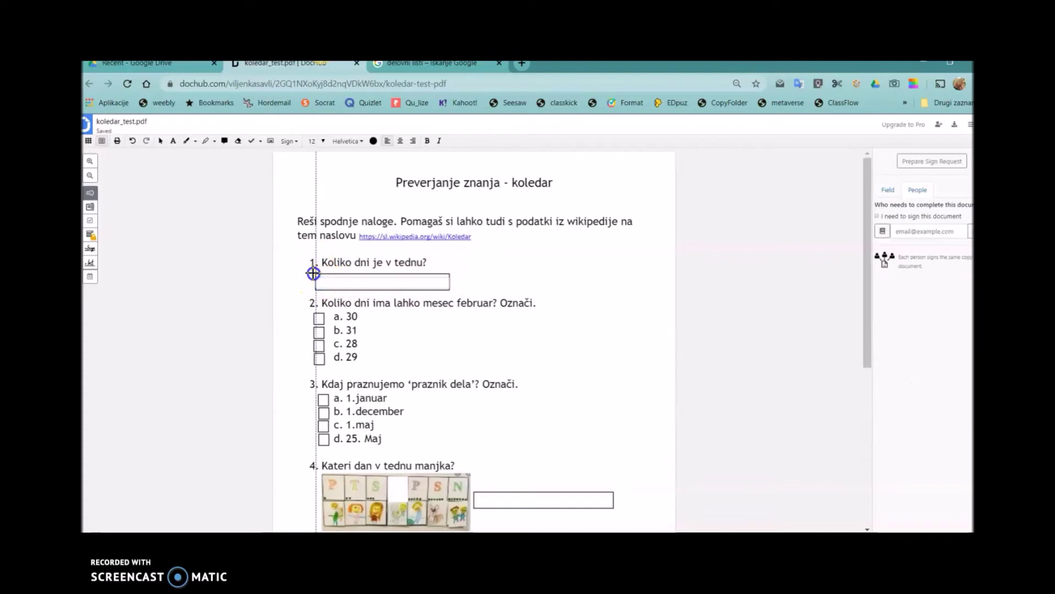
pyautogui.click(319, 269)
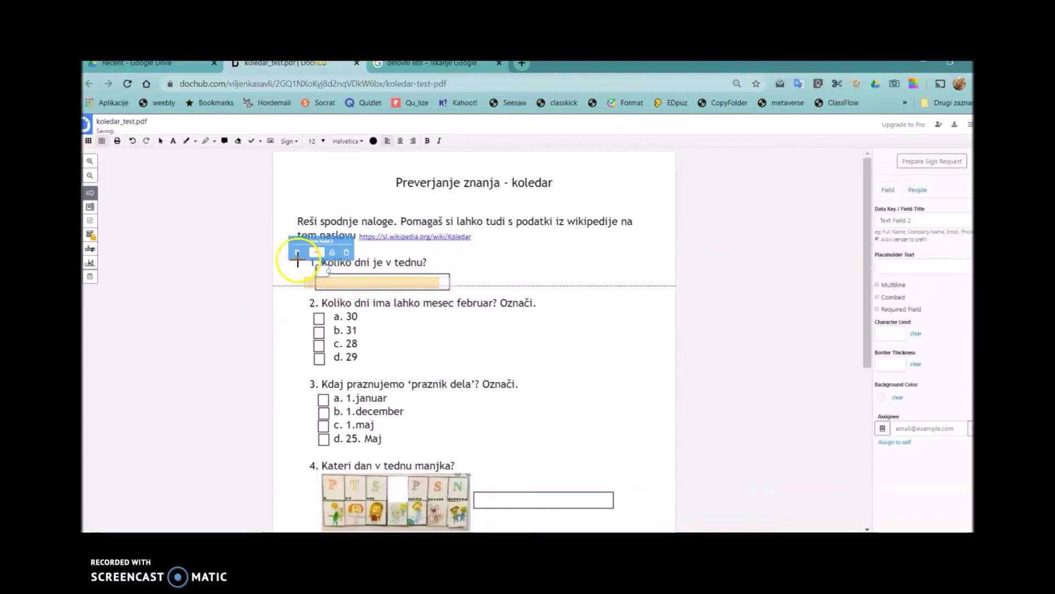
pyautogui.click(313, 254)
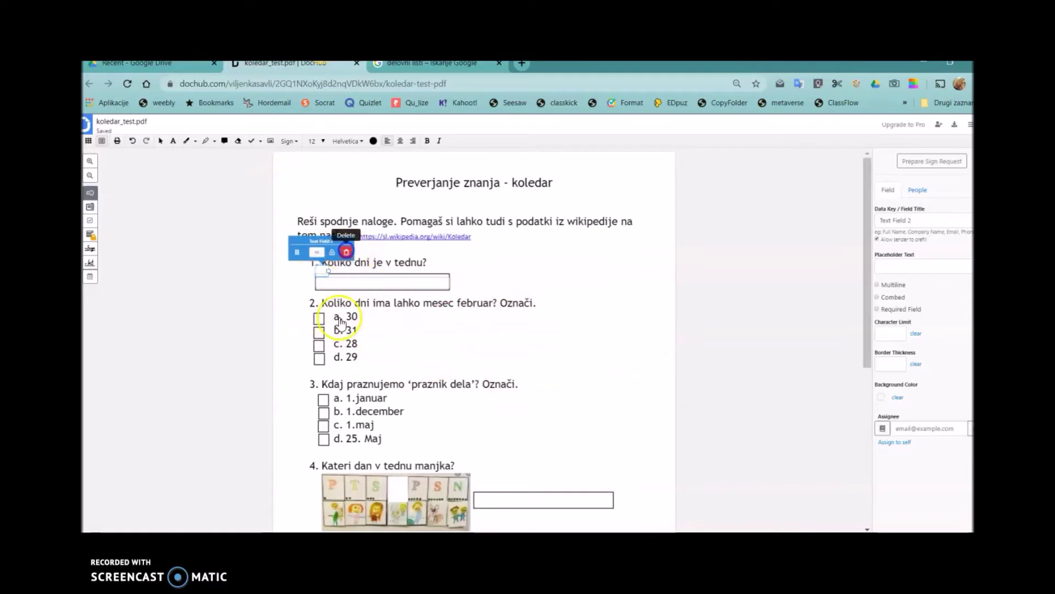
pyautogui.click(346, 252)
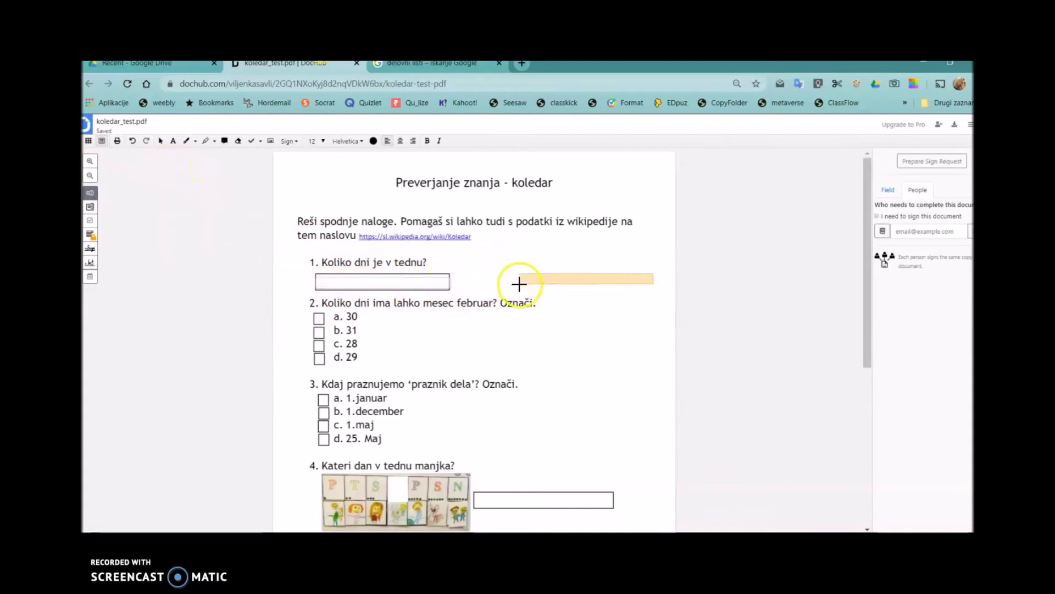
pyautogui.click(161, 141)
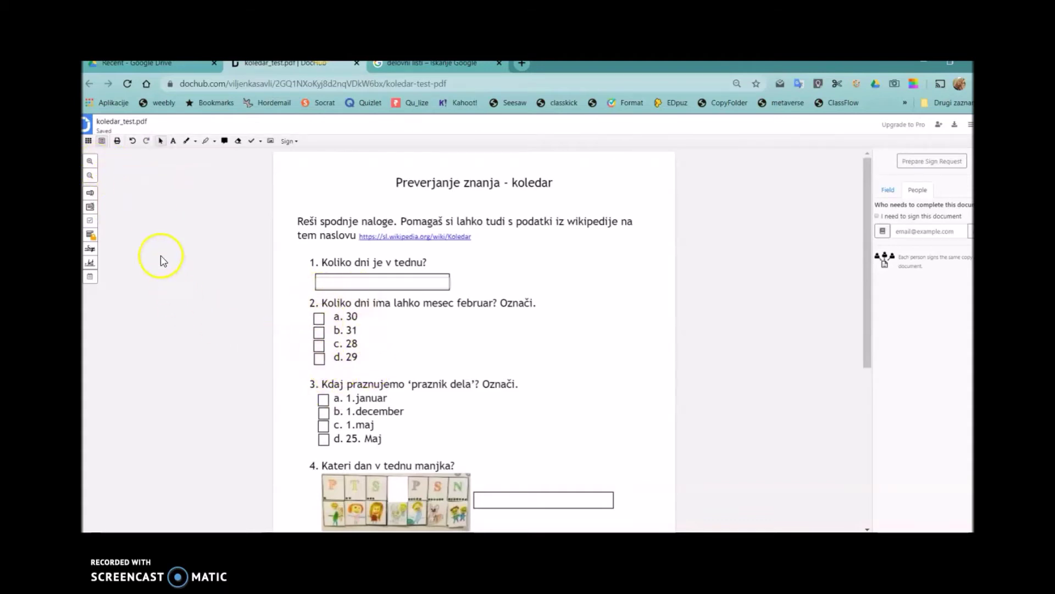
# - Place a checkbox field in each of the four answer squares of question 2, for 30, 31, 28 and 29
pyautogui.click(91, 221)
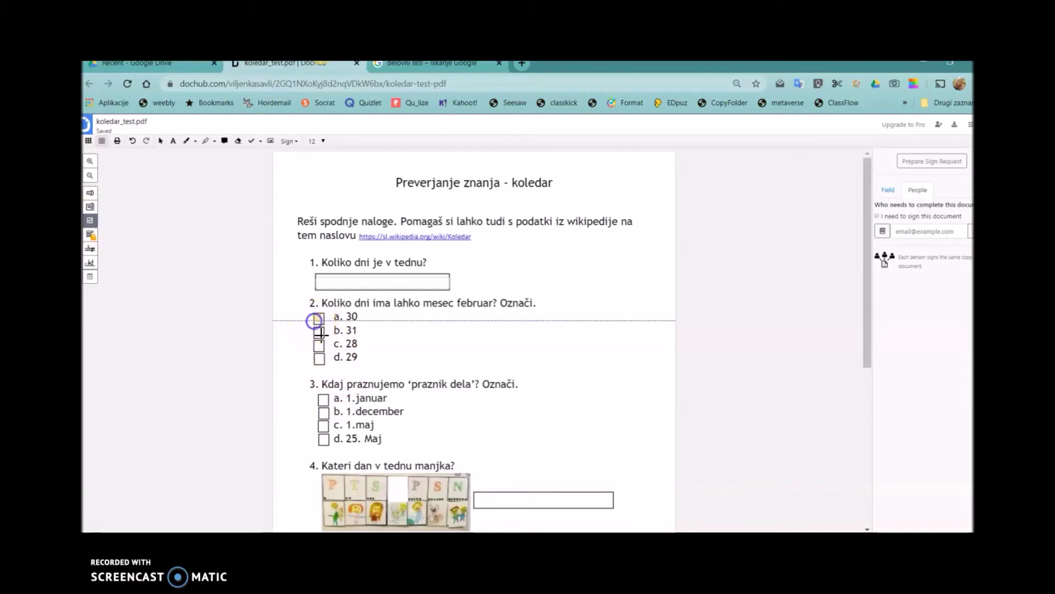
pyautogui.click(318, 333)
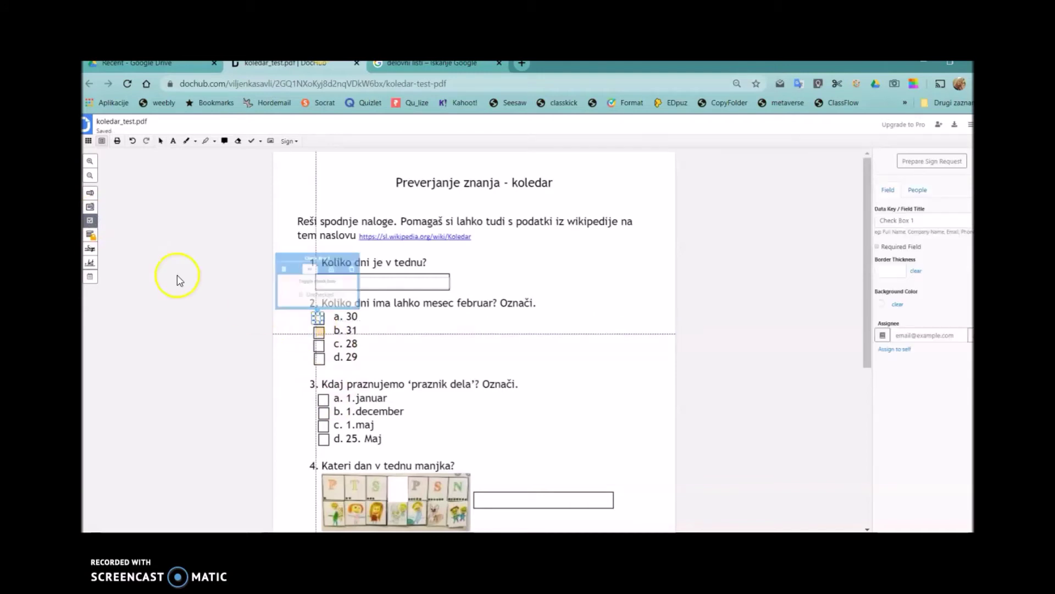
pyautogui.click(161, 141)
pyautogui.click(91, 221)
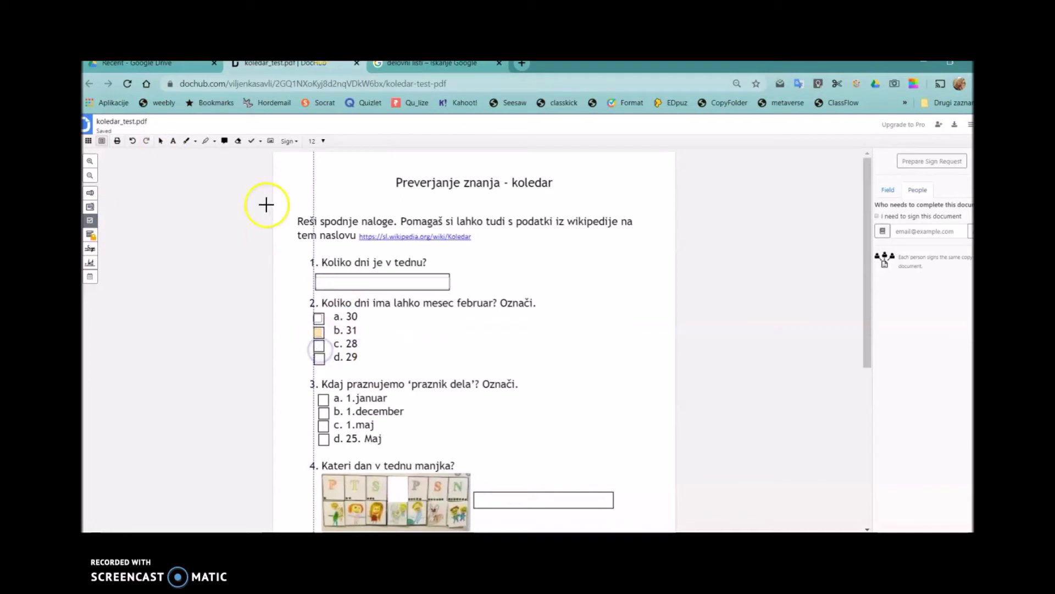
pyautogui.click(319, 345)
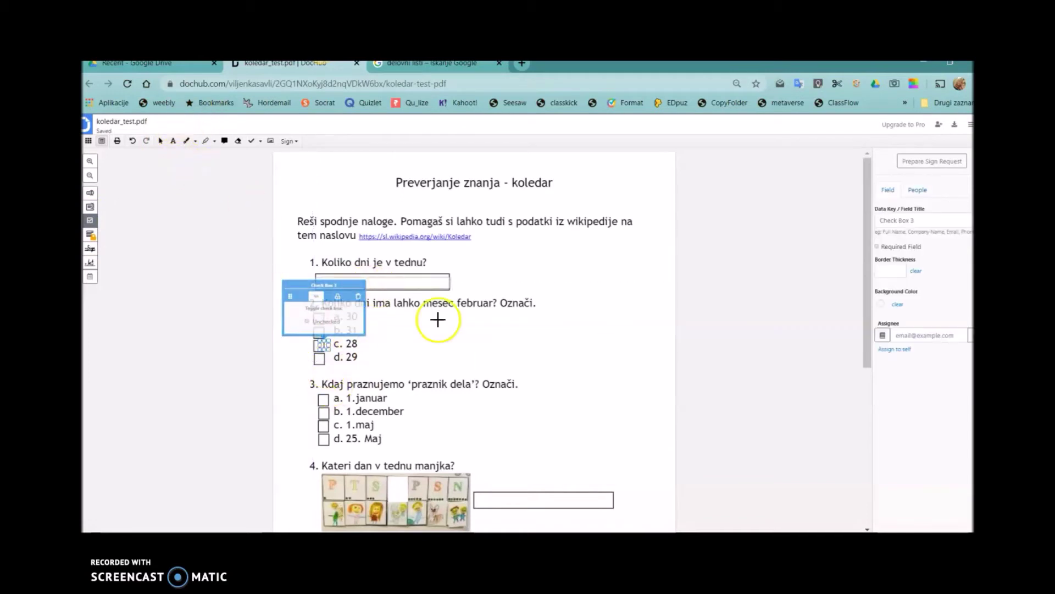
pyautogui.click(161, 141)
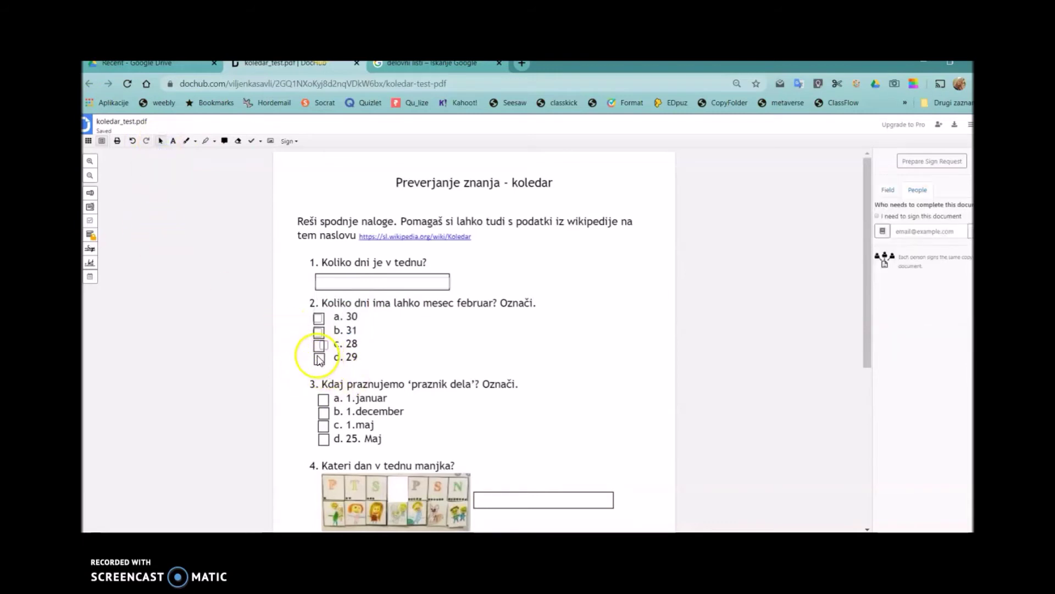
pyautogui.click(90, 220)
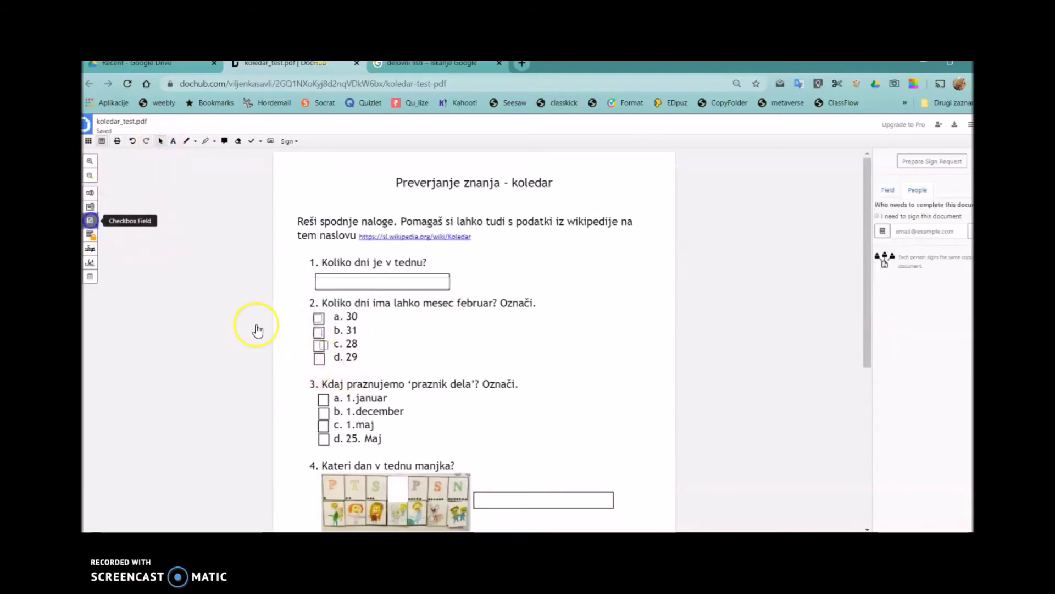
pyautogui.click(318, 363)
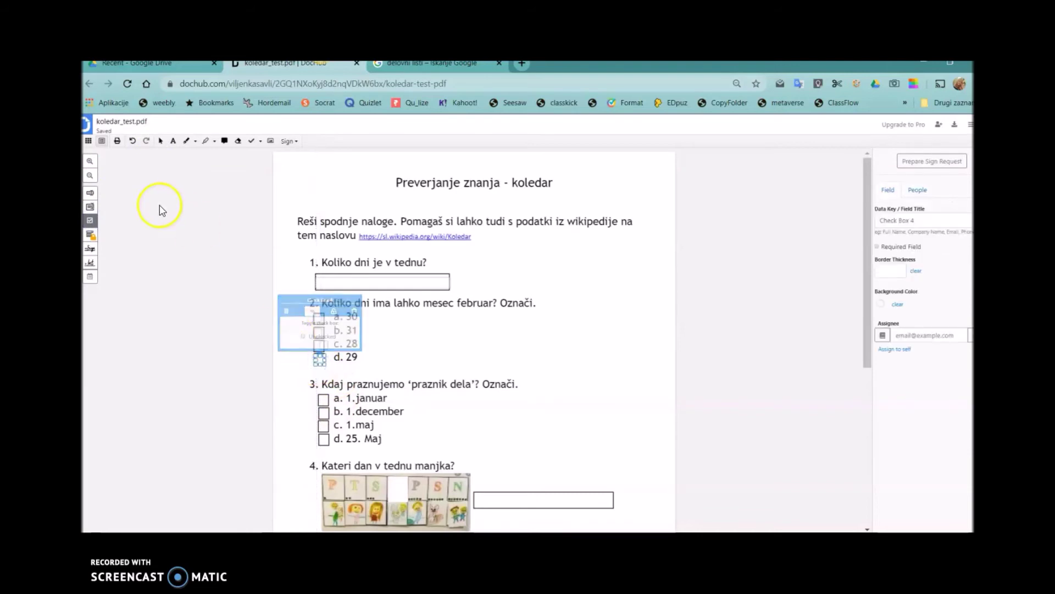
pyautogui.click(160, 141)
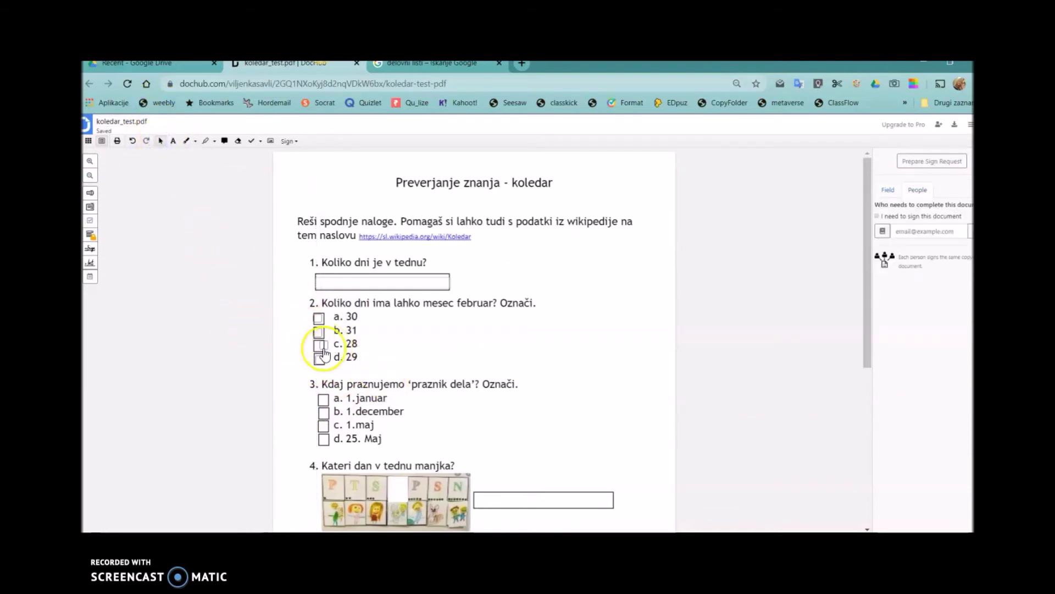
# - Move the checkbox field of answer c (28) so it sits inside its printed square
pyautogui.click(323, 346)
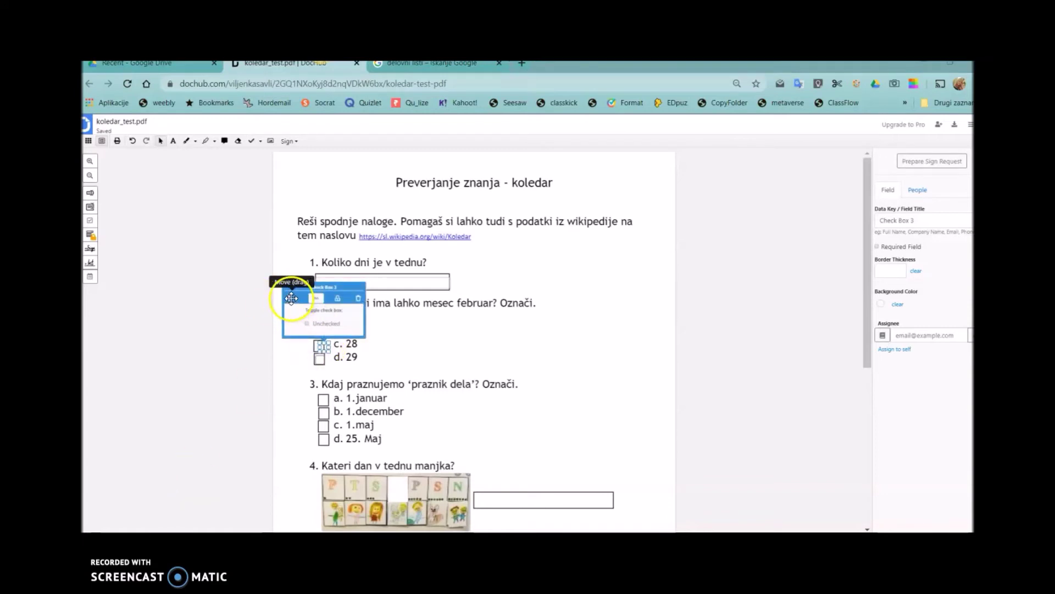
pyautogui.moveTo(291, 298); pyautogui.dragTo(287, 298)
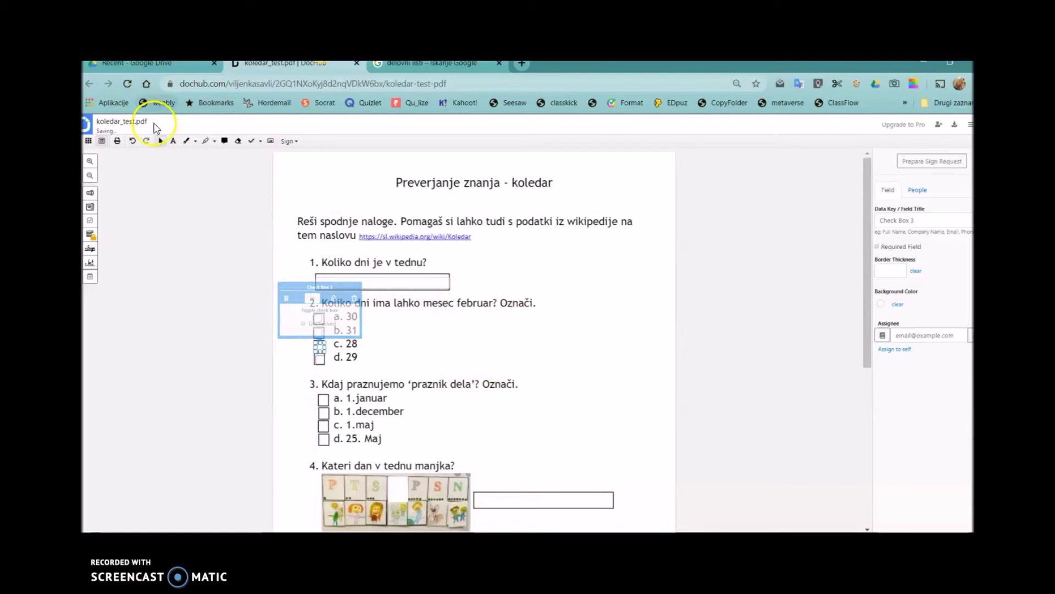
pyautogui.click(160, 141)
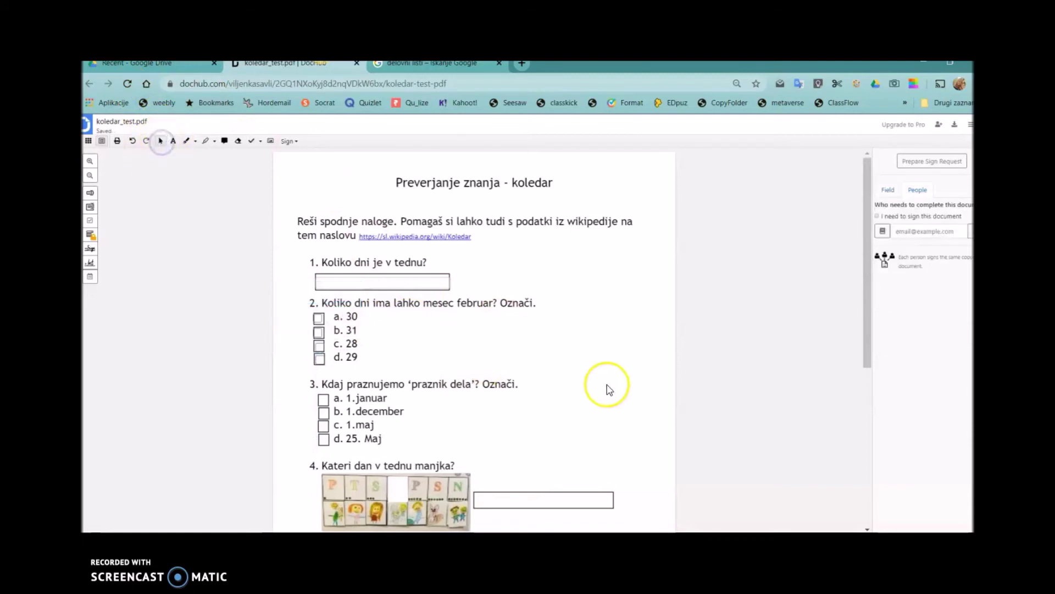
# - Place a multiline text field at the lower-left corner of the answer box of question 6
pyautogui.scroll(-3, 580, 367)
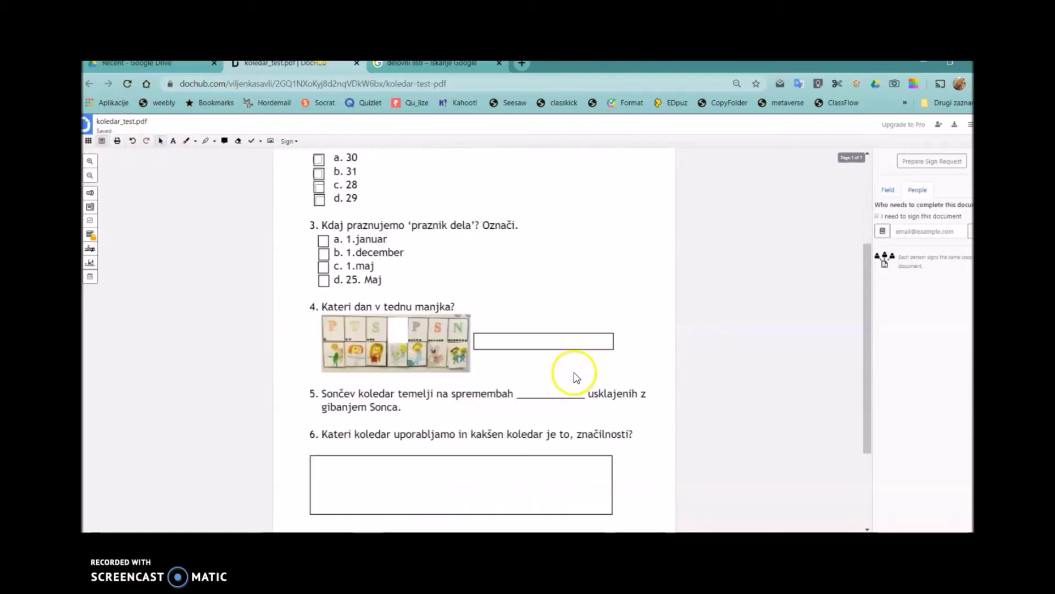
pyautogui.click(91, 208)
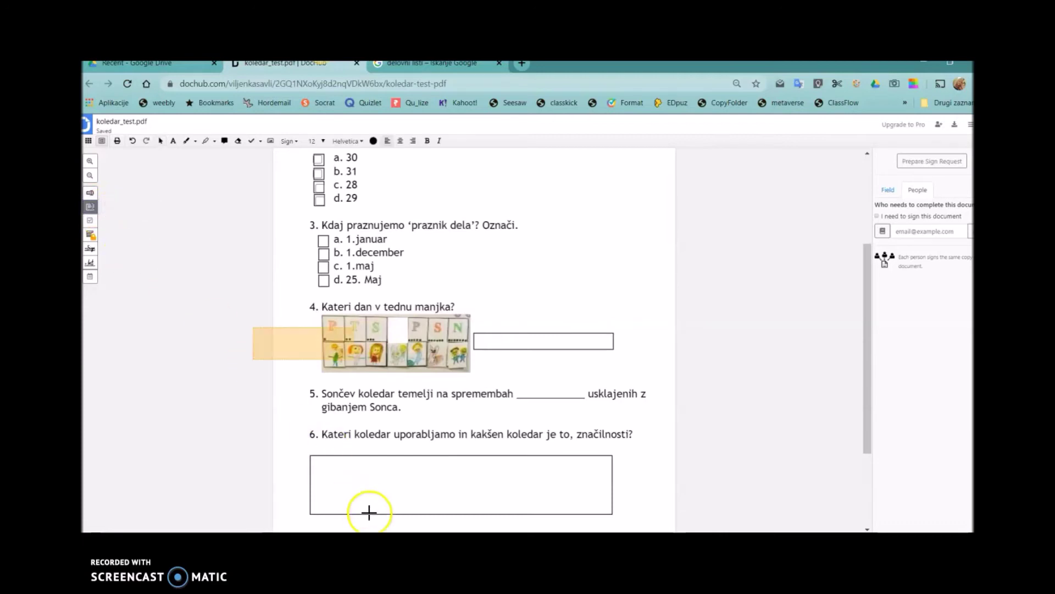
pyautogui.click(308, 512)
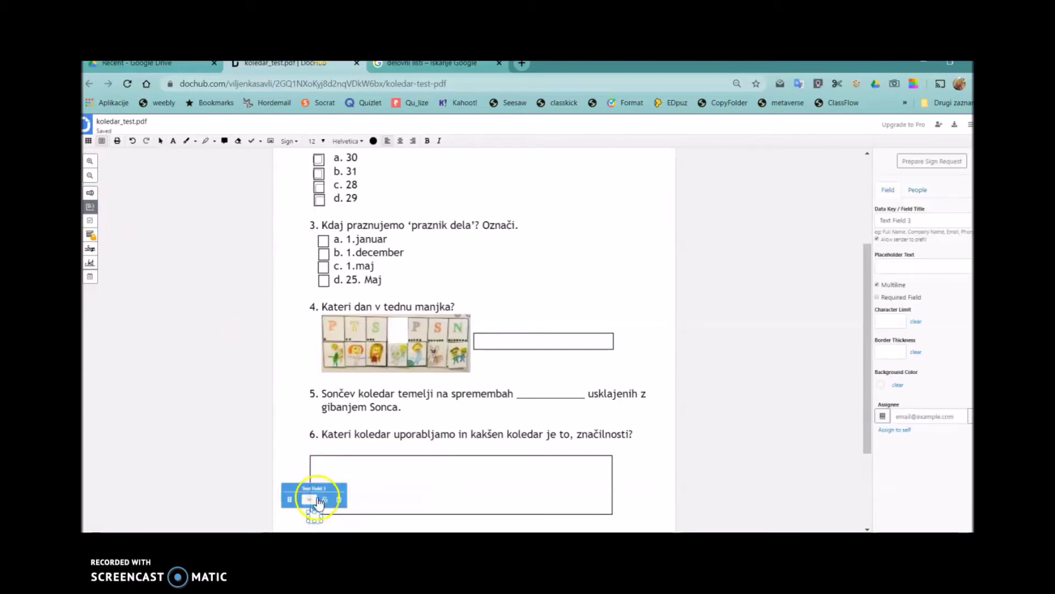
pyautogui.click(290, 499)
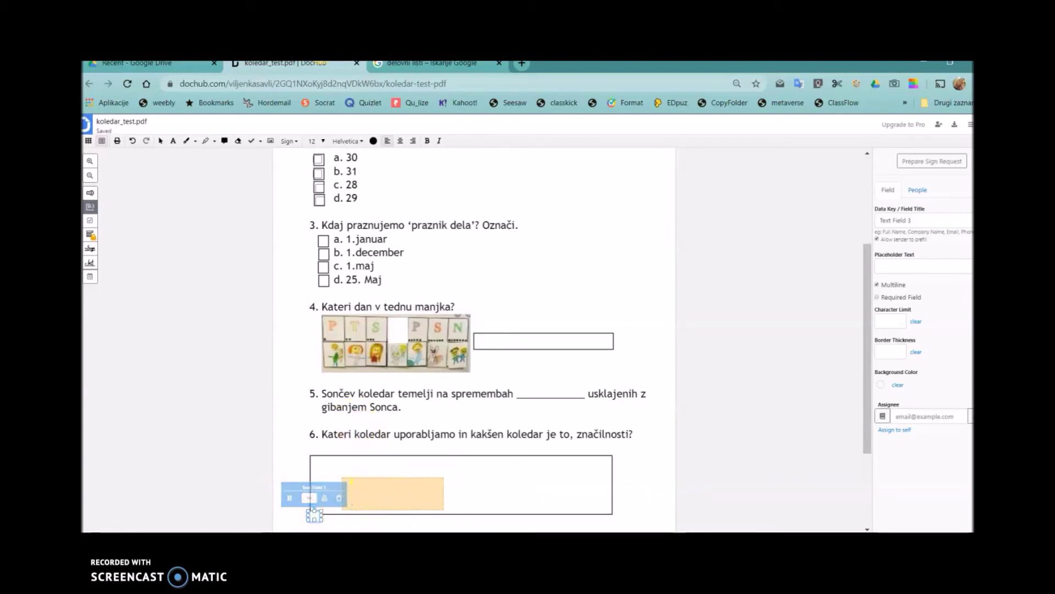
pyautogui.click(373, 488)
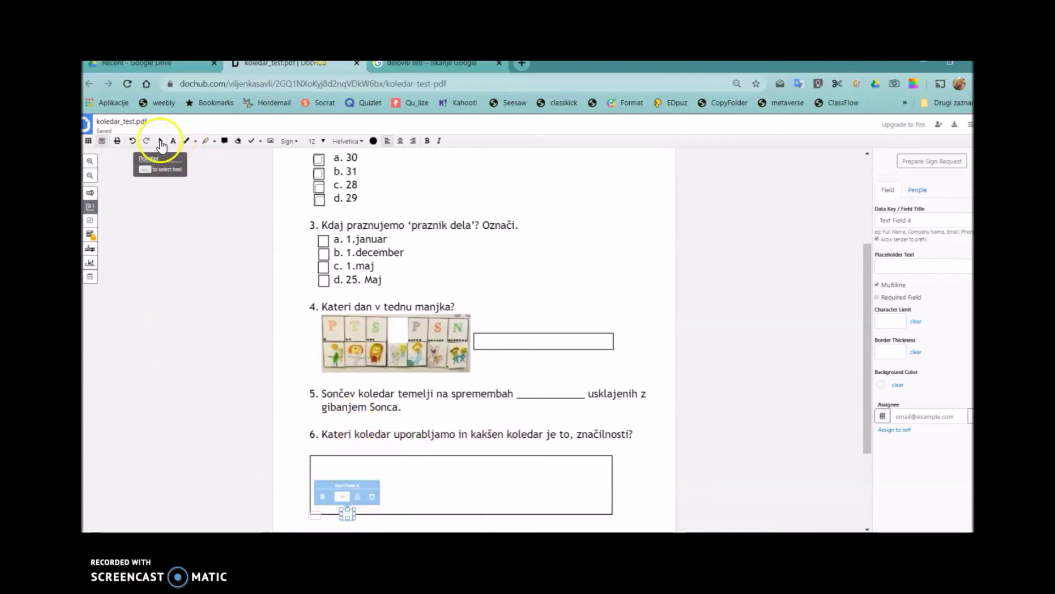
pyautogui.click(165, 142)
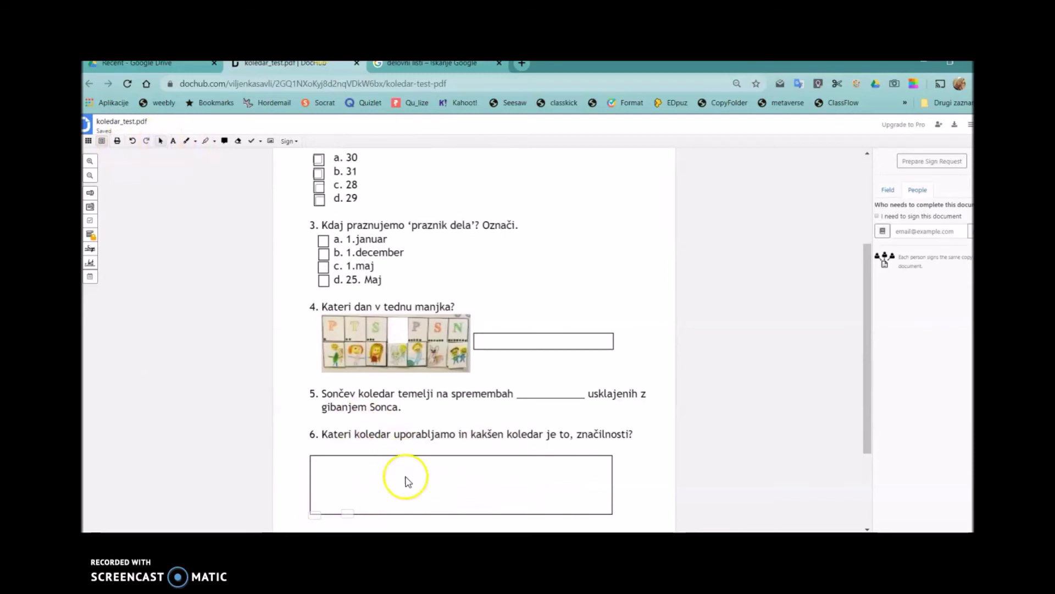
pyautogui.click(349, 512)
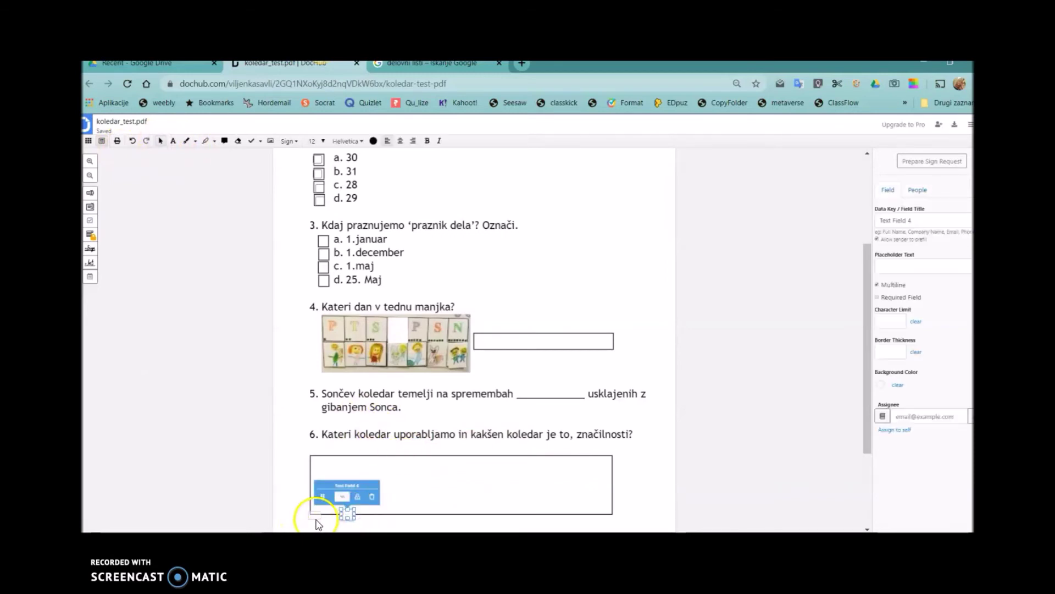
pyautogui.click(372, 497)
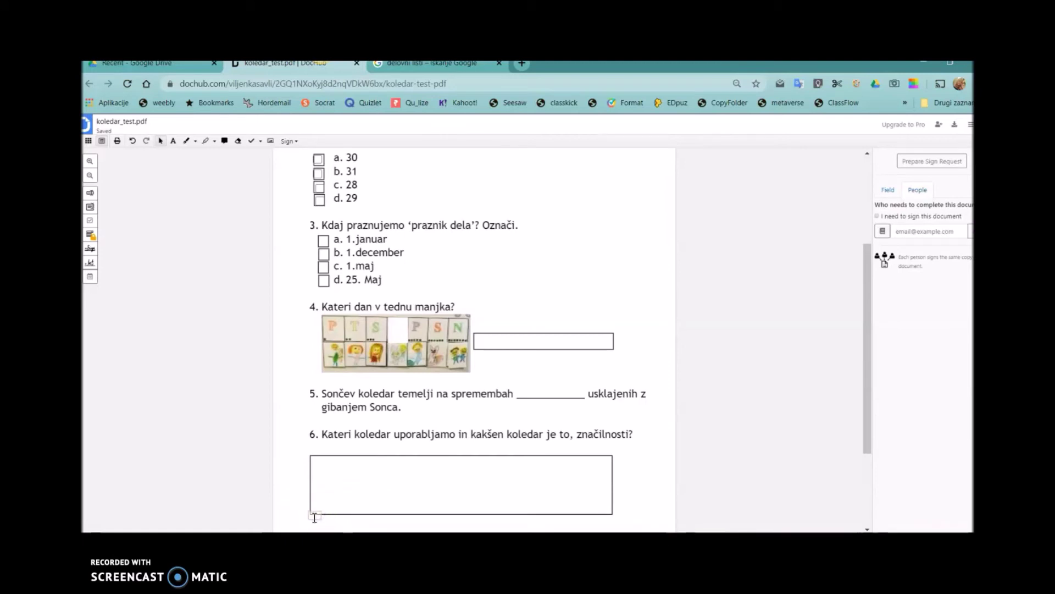
# - Move the multiline text field inside the answer box of question 6 and stretch it to fill the whole box
pyautogui.click(309, 514)
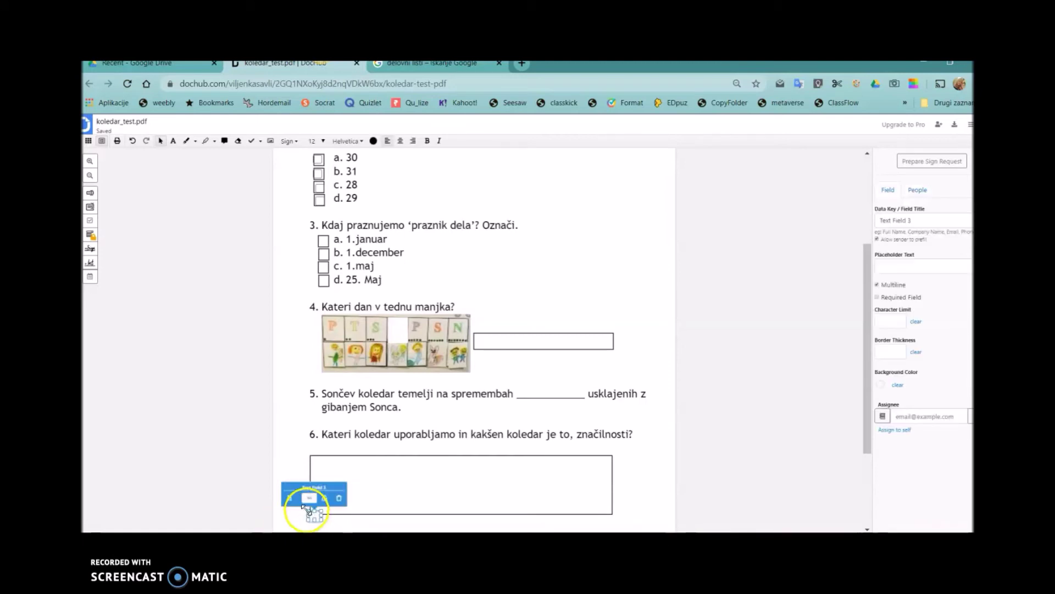
pyautogui.moveTo(289, 498)
pyautogui.mouseDown()
pyautogui.moveTo(310, 510)
pyautogui.moveTo(289, 490)
pyautogui.mouseUp()
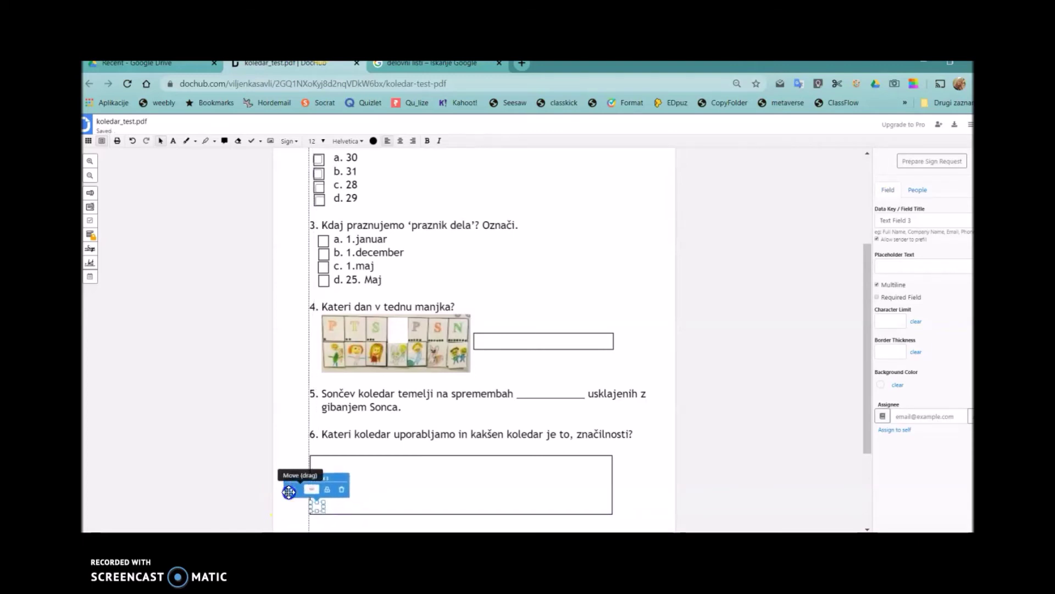
pyautogui.moveTo(290, 490); pyautogui.dragTo(297, 489)
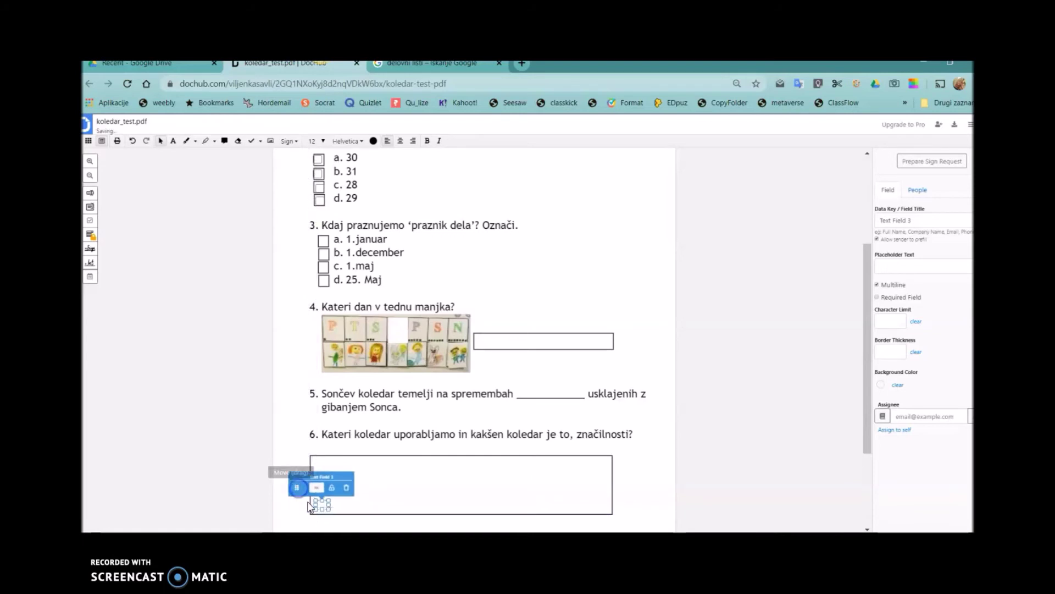
pyautogui.click(443, 480)
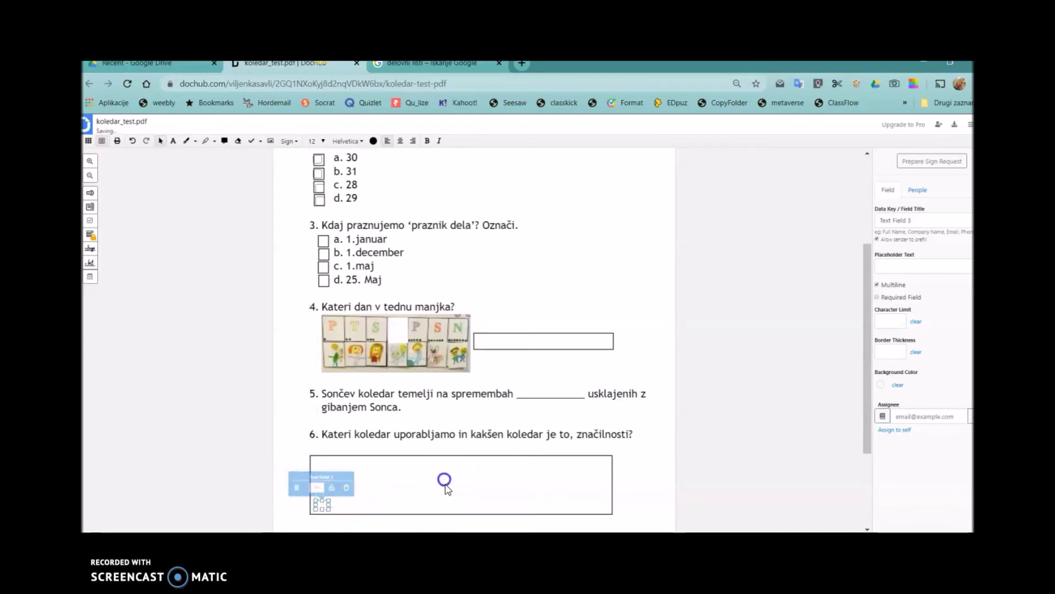
pyautogui.click(325, 505)
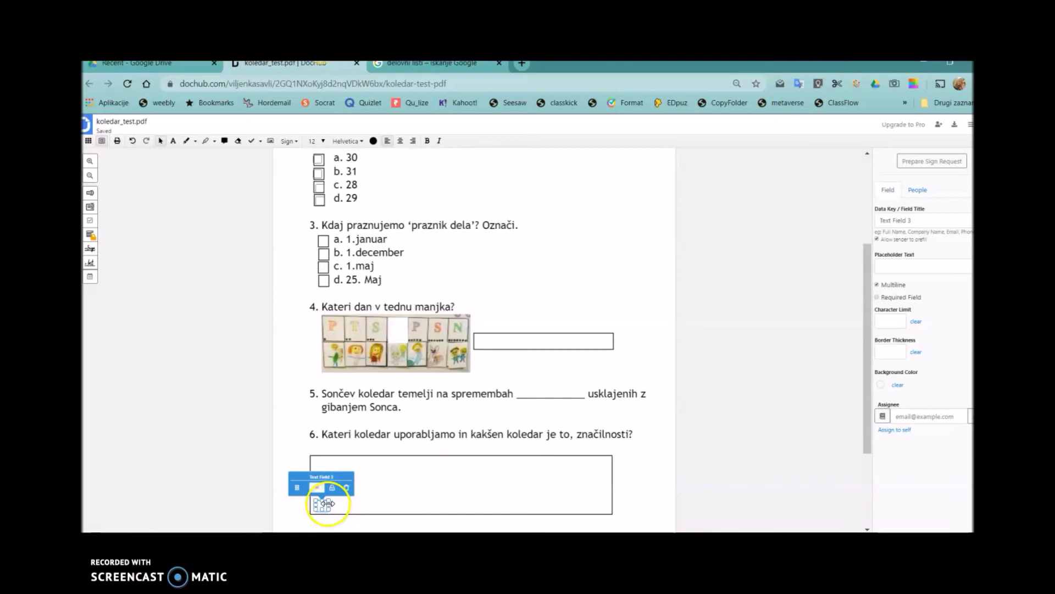
pyautogui.moveTo(330, 505); pyautogui.dragTo(601, 506)
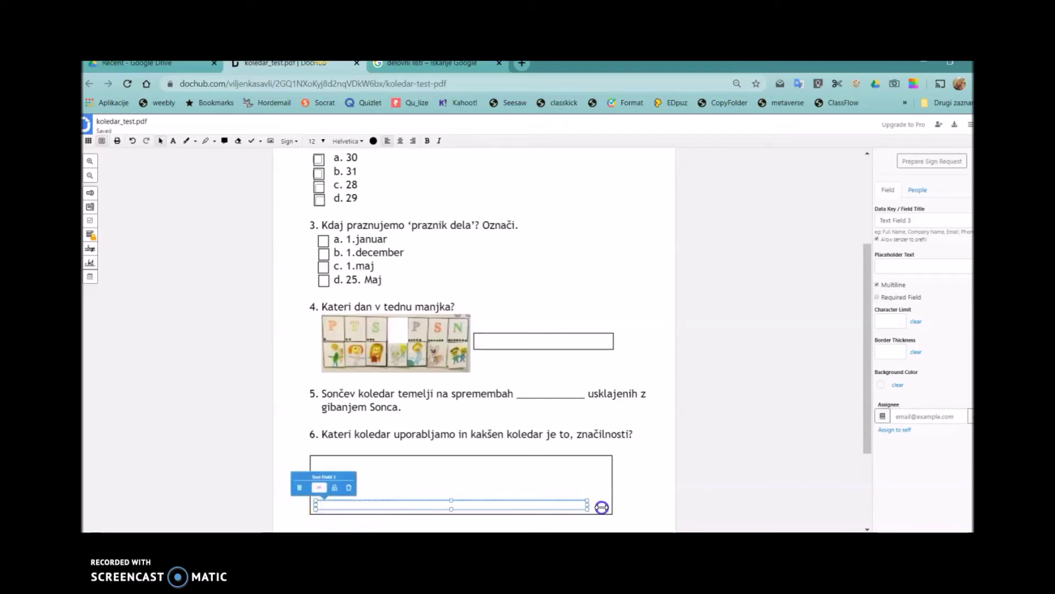
pyautogui.moveTo(462, 501); pyautogui.dragTo(460, 457)
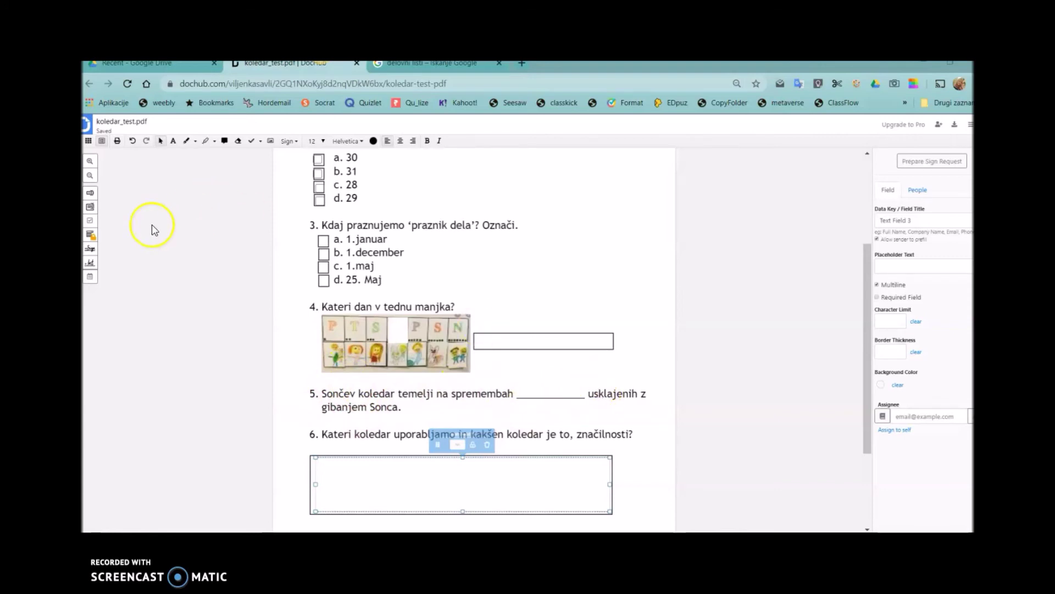
# - Place a single-line text field over the blank line in the sentence of question 5, matching its length
pyautogui.click(90, 193)
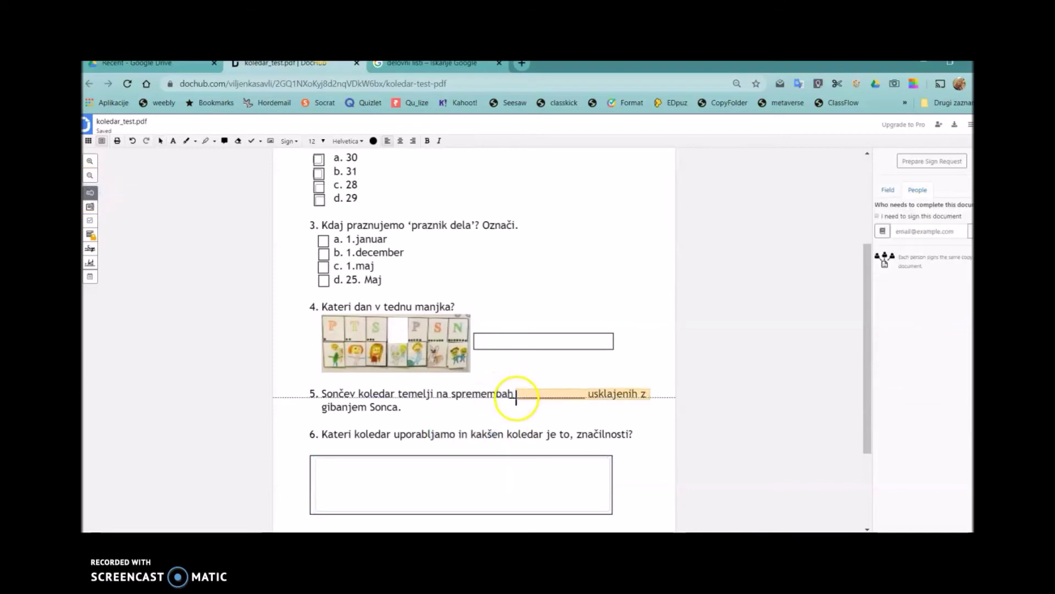
pyautogui.click(515, 395)
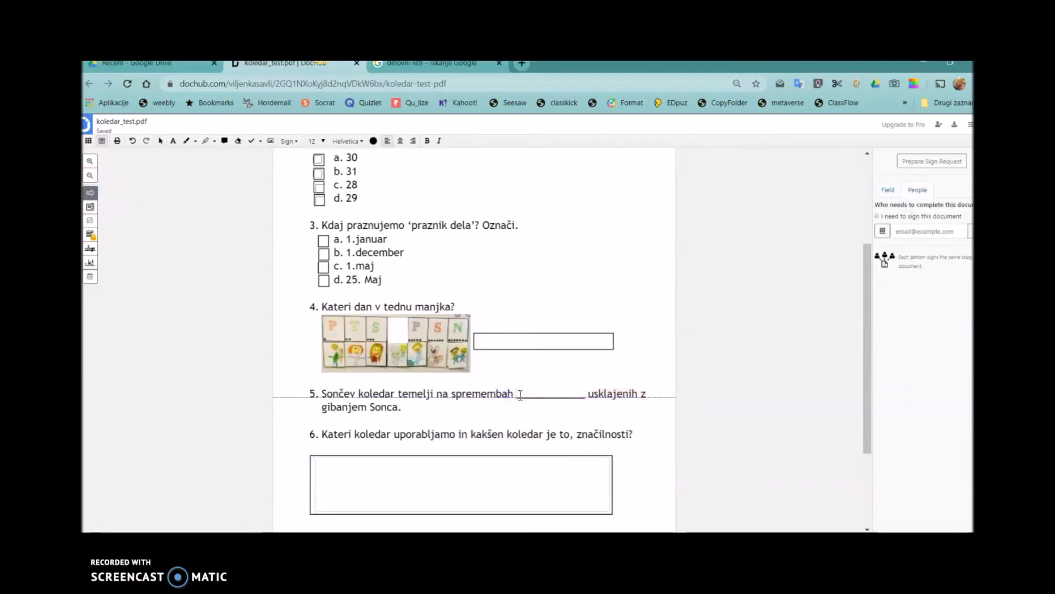
pyautogui.click(561, 394)
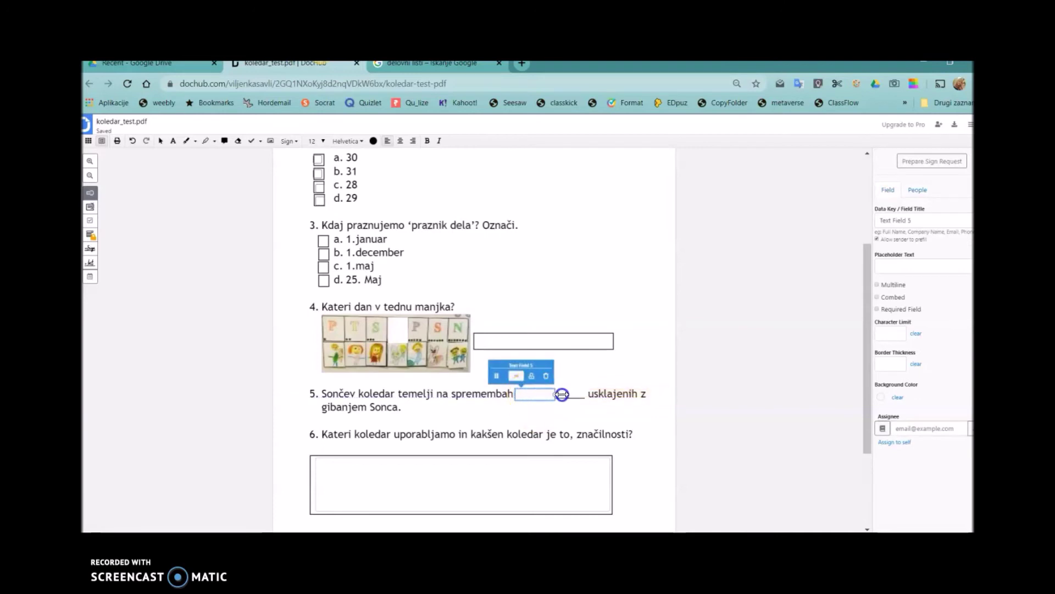
pyautogui.moveTo(587, 394); pyautogui.dragTo(583, 394)
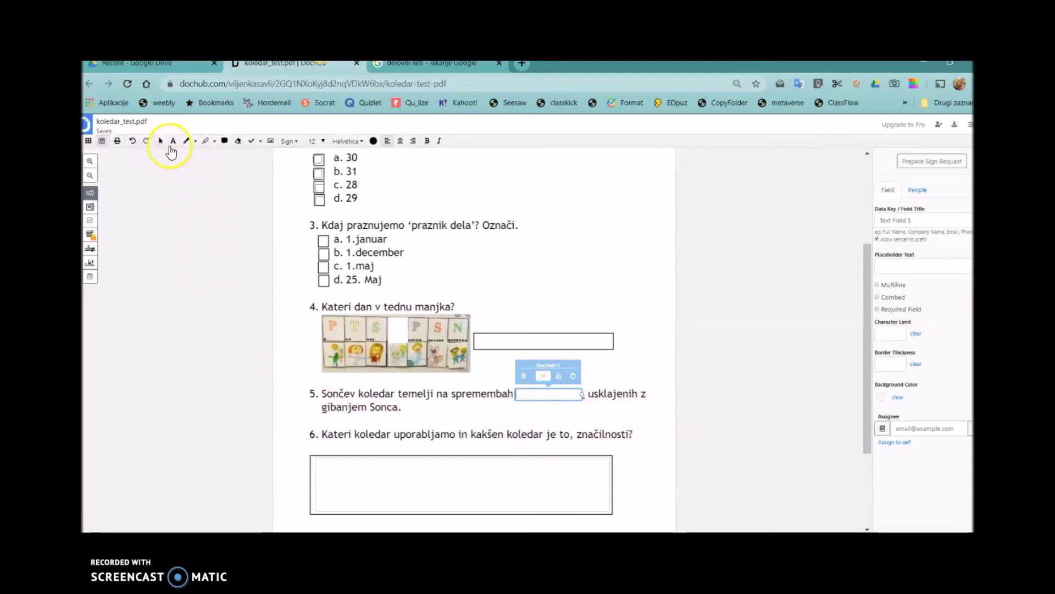
pyautogui.click(161, 142)
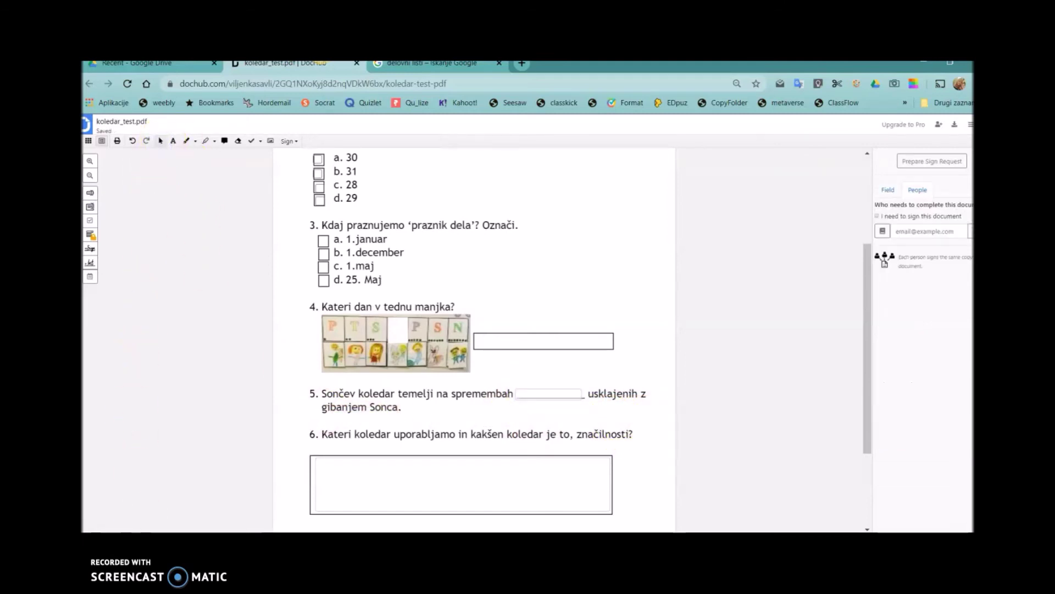
# - Place checkbox fields in the answer squares of question 3, from 1.januar to 25. Maj
pyautogui.click(90, 221)
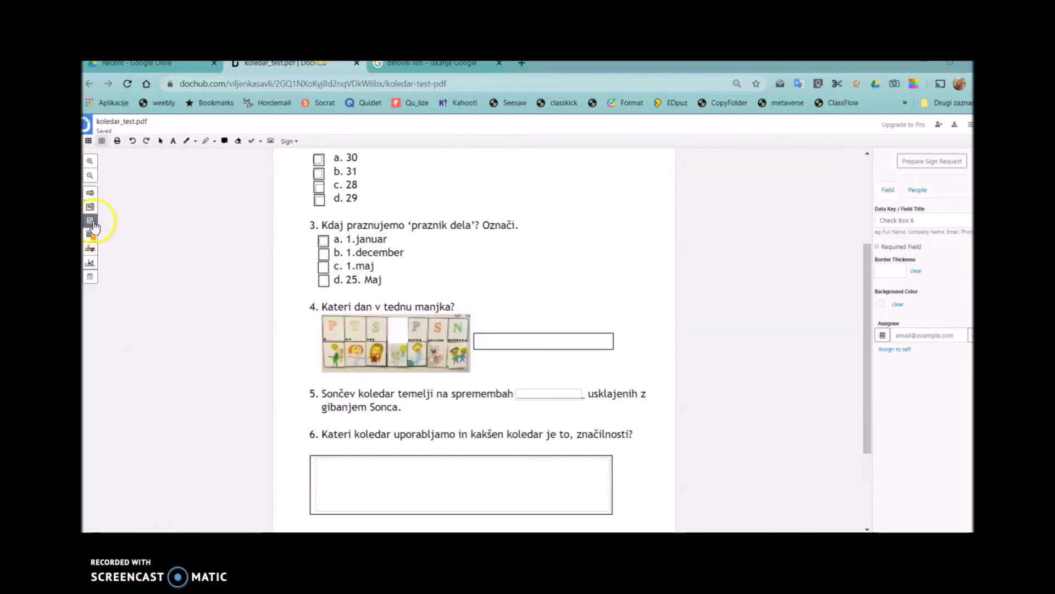
pyautogui.click(320, 258)
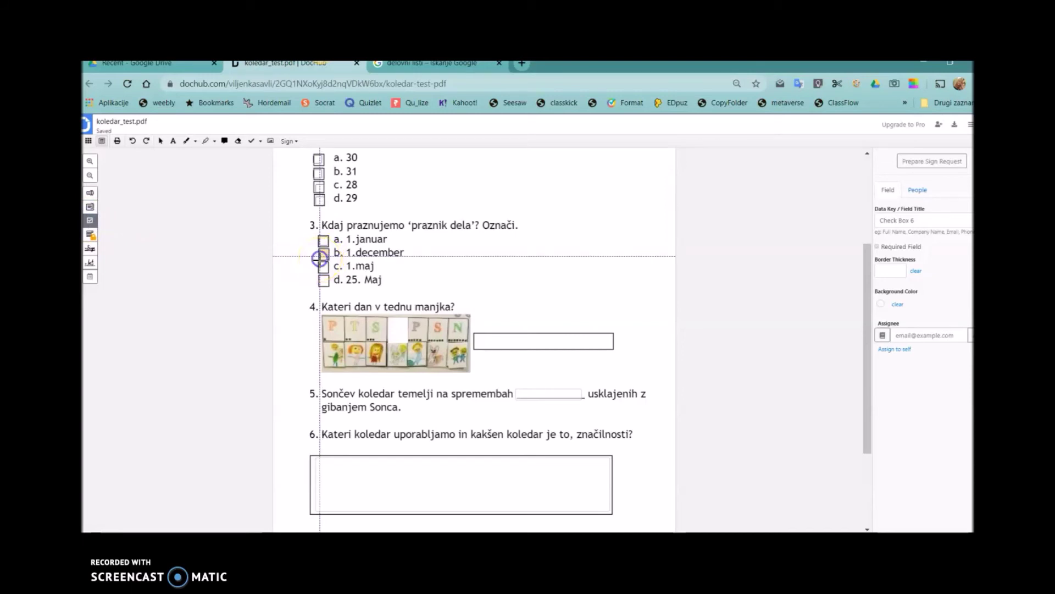
pyautogui.click(322, 268)
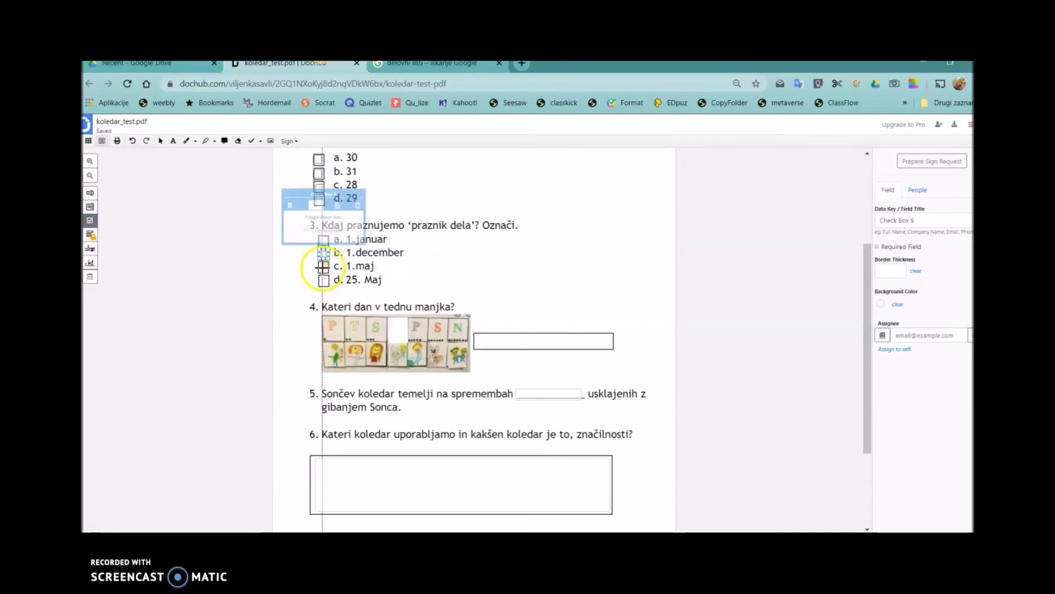
pyautogui.click(322, 281)
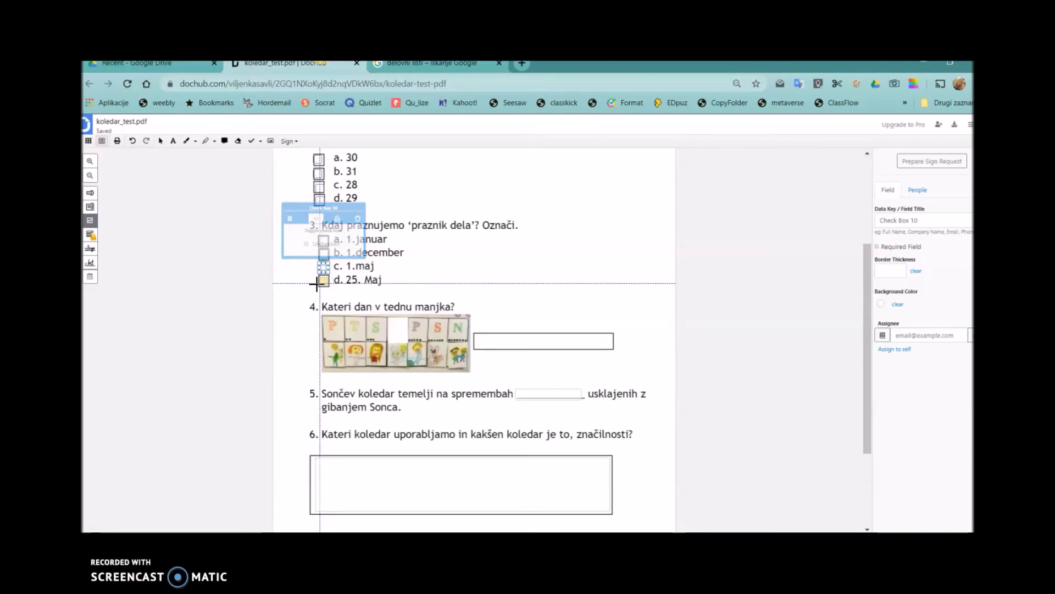
pyautogui.click(316, 283)
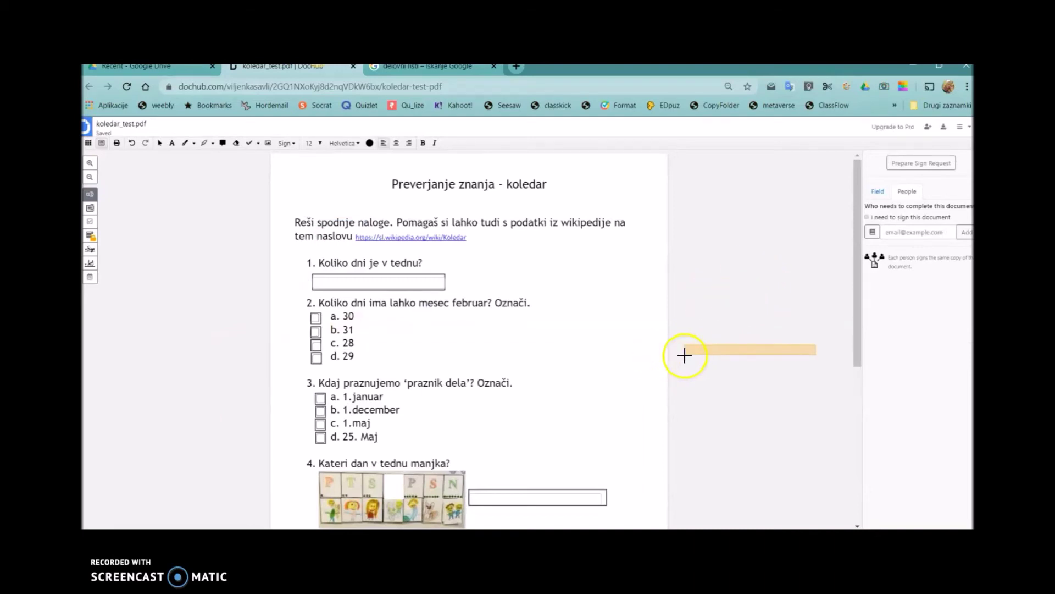
# - Export the current version of the worksheet as a PDF download to the computer
pyautogui.click(969, 130)
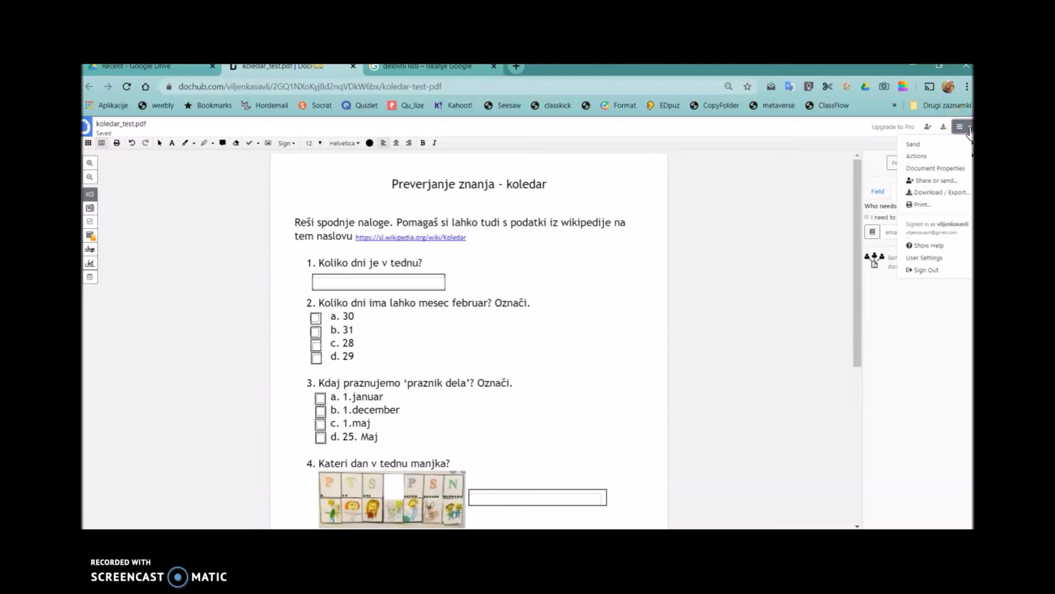
pyautogui.click(941, 192)
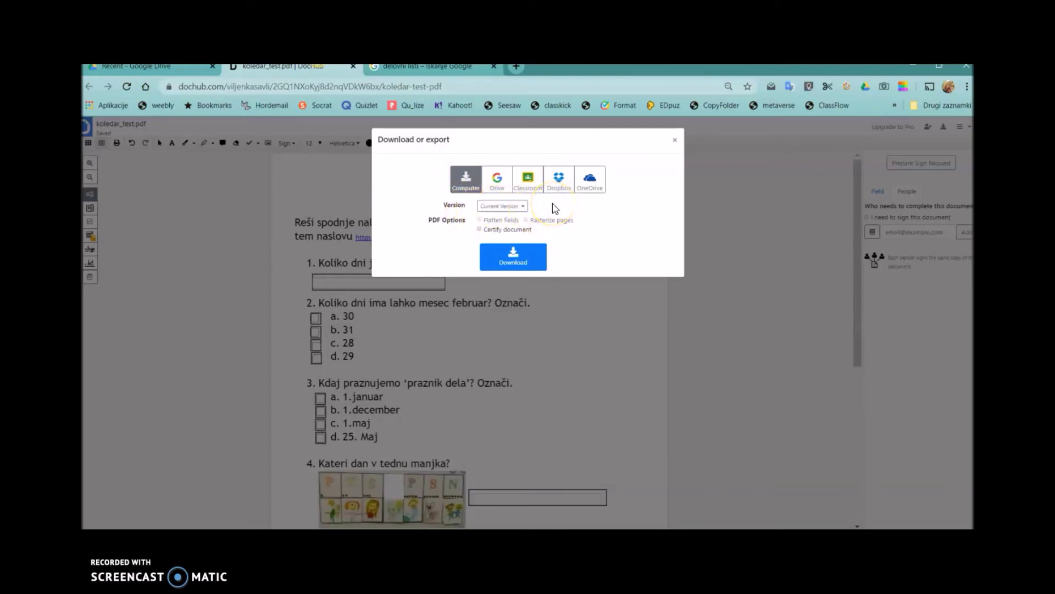
pyautogui.click(524, 207)
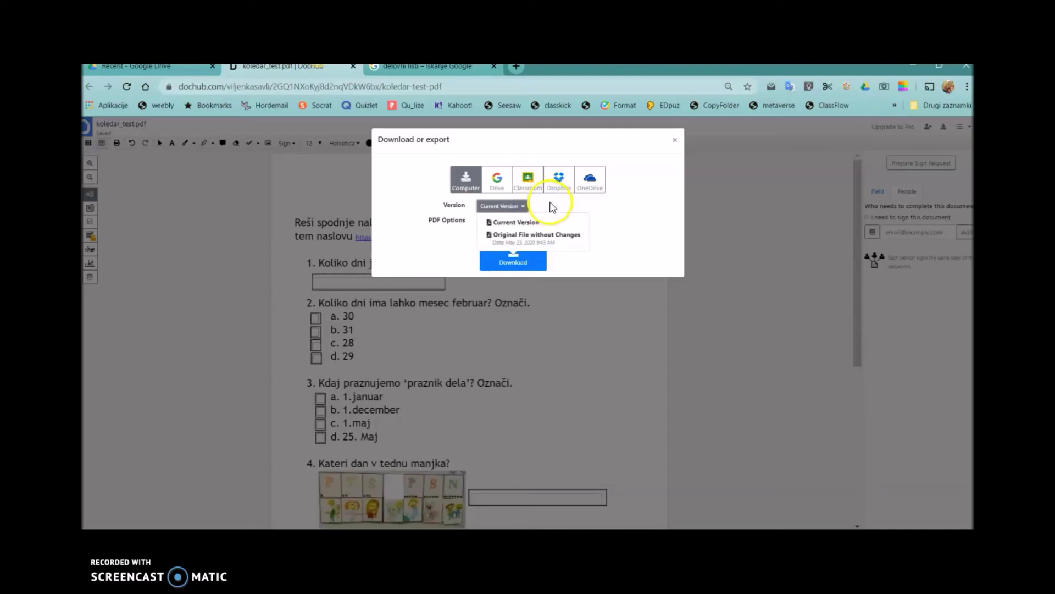
pyautogui.click(521, 221)
pyautogui.click(520, 260)
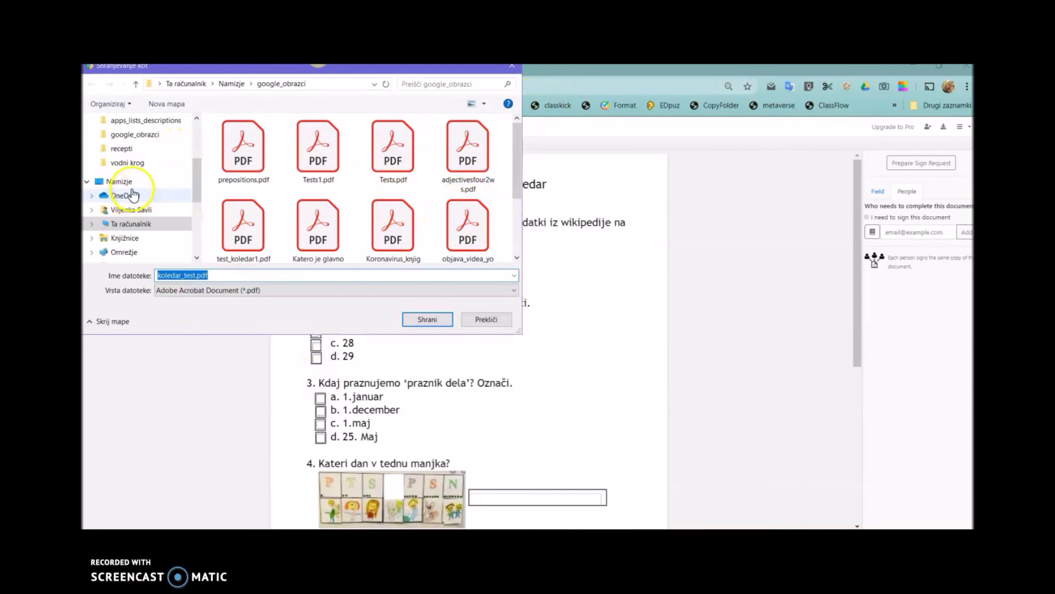
# - Save the downloaded PDF to the desktop (Namizje) under the name koledar_test_int.pdf
pyautogui.click(117, 183)
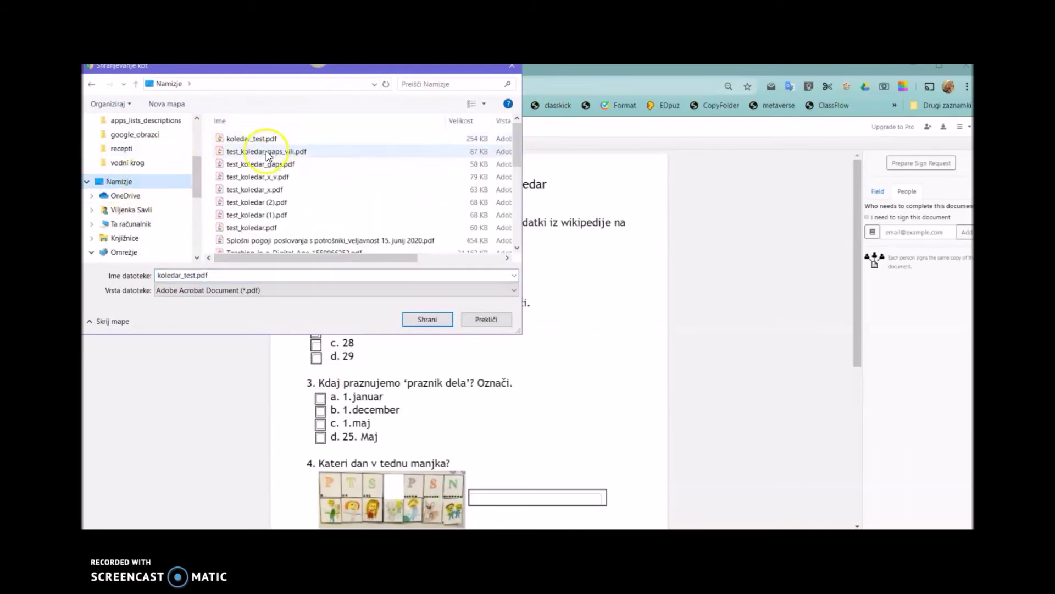
pyautogui.doubleClick(193, 275)
pyautogui.click(195, 275)
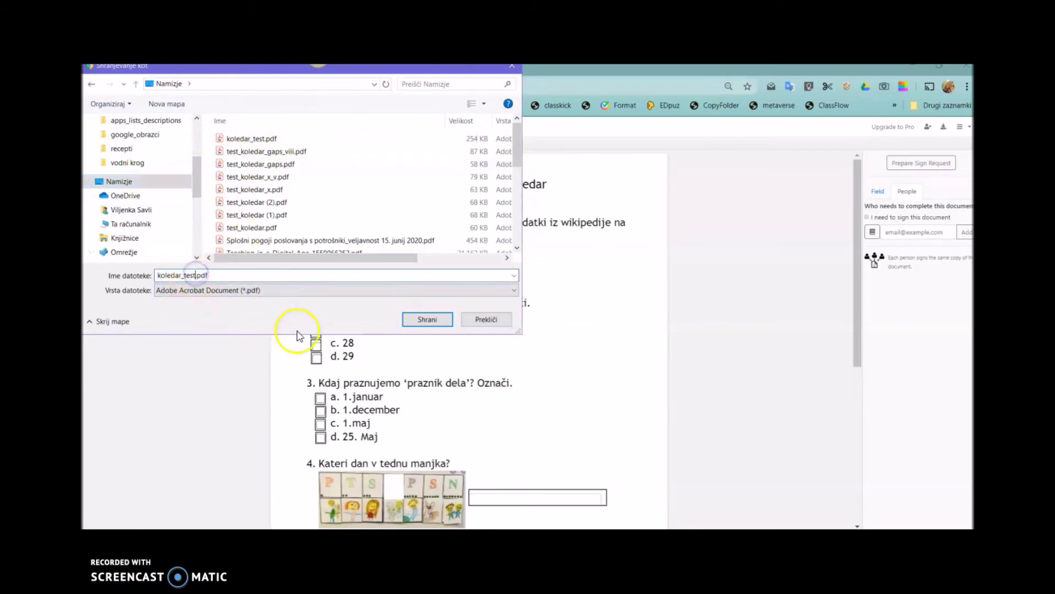
pyautogui.write('_int')
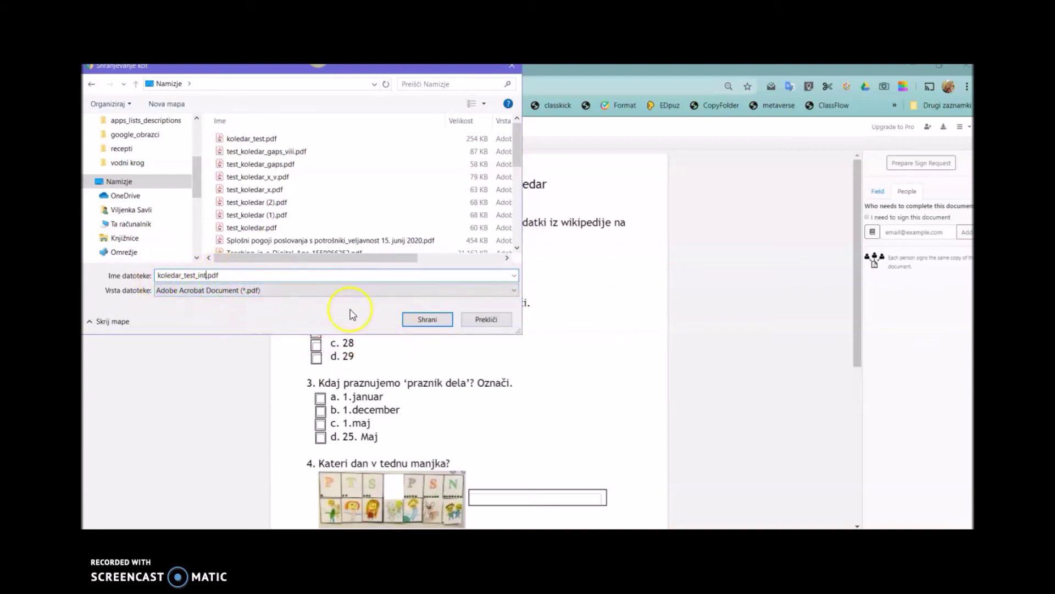
pyautogui.click(428, 319)
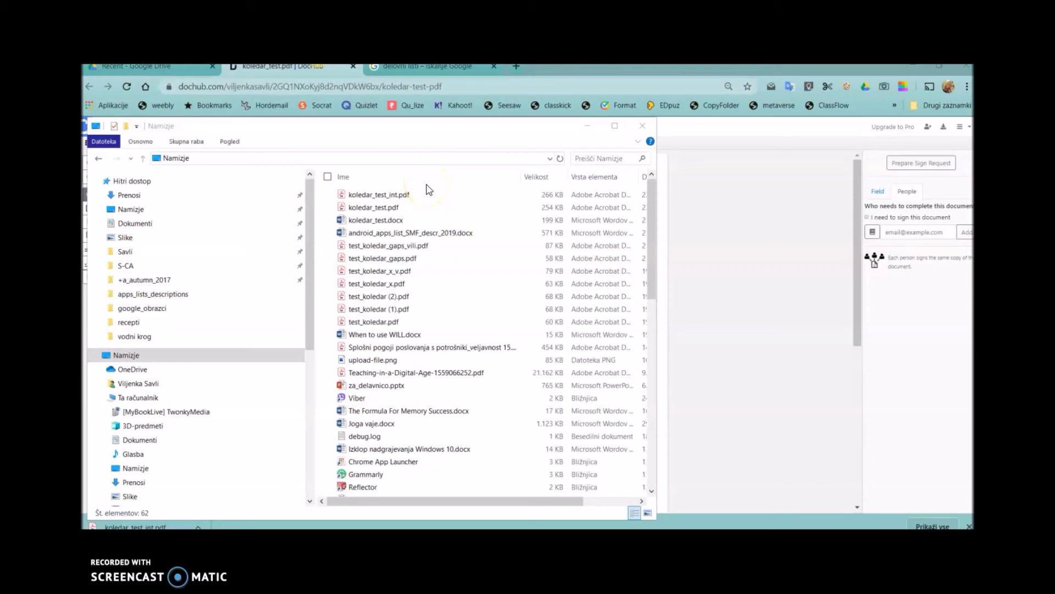
# - Open koledar_test_int.pdf from the desktop in Adobe Acrobat Reader and collapse the tools pane beside the page
pyautogui.click(371, 198)
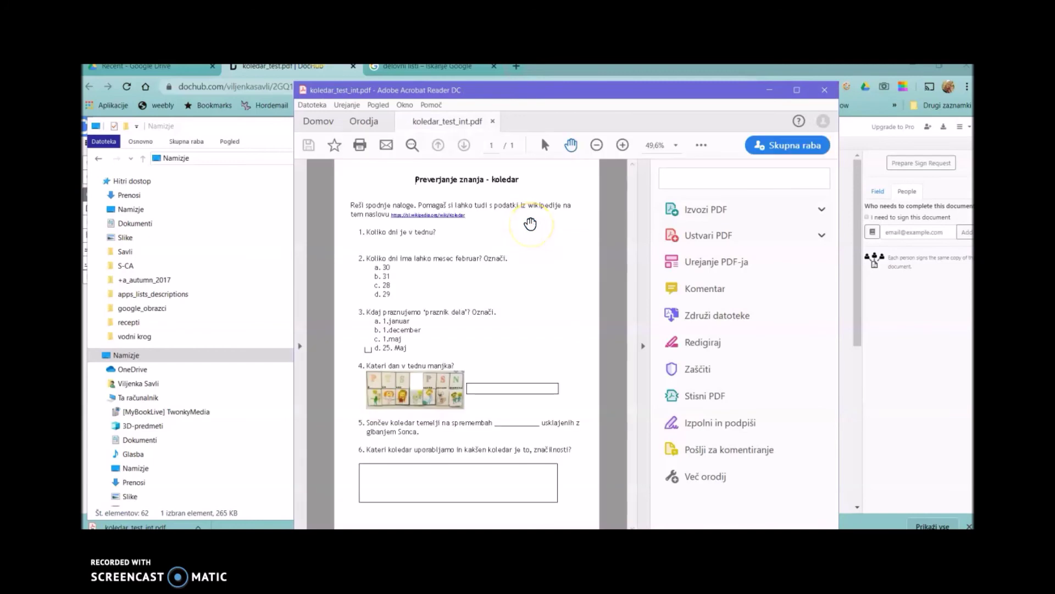
pyautogui.click(642, 347)
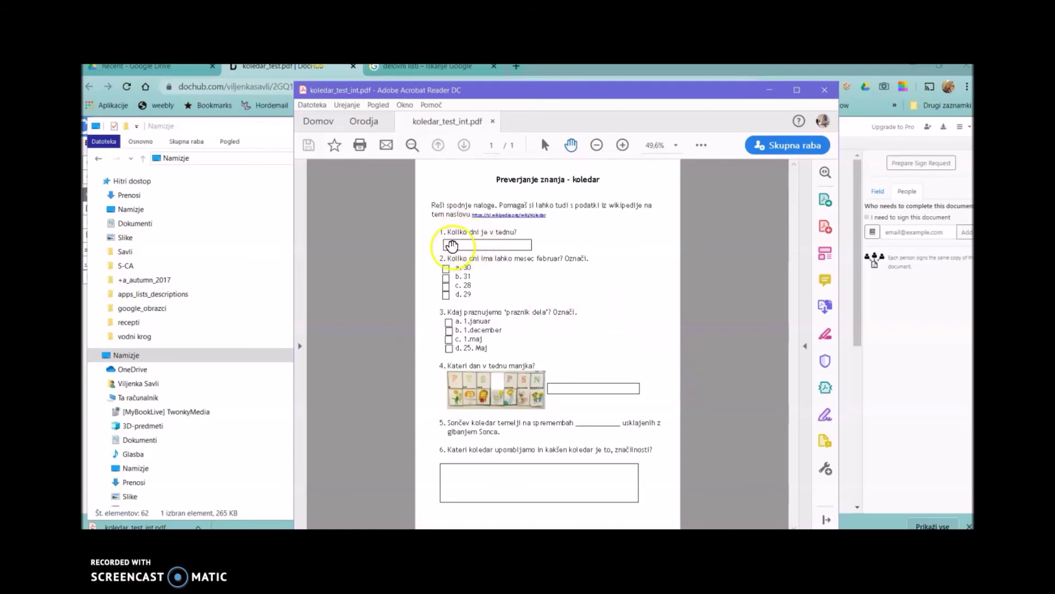
# - Test the form by answering question 1 with "sedem" and ticking 28 and 29 in question 2
pyautogui.click(467, 245)
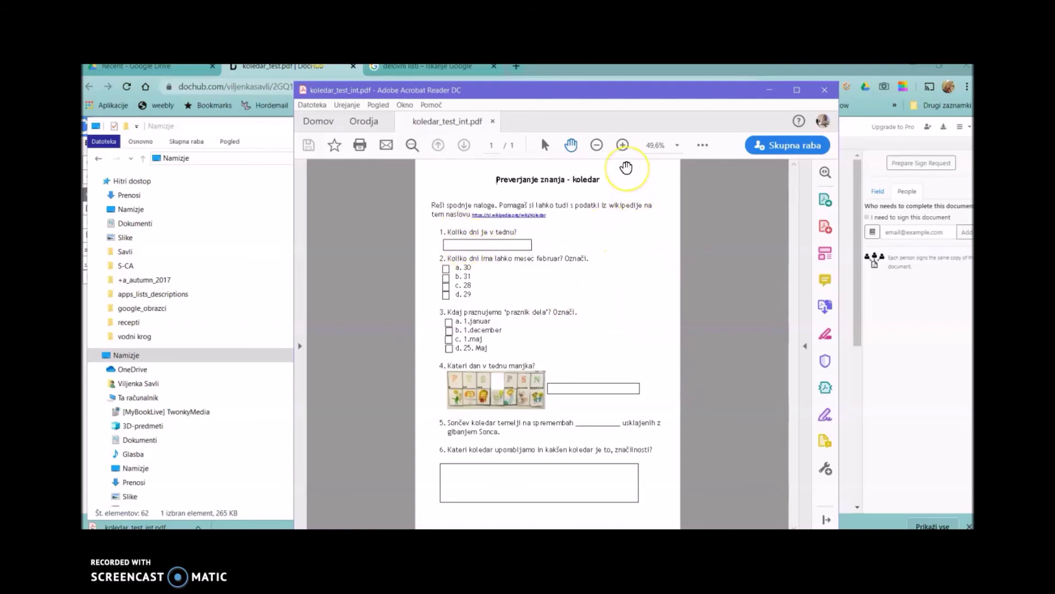
pyautogui.write('sedem')
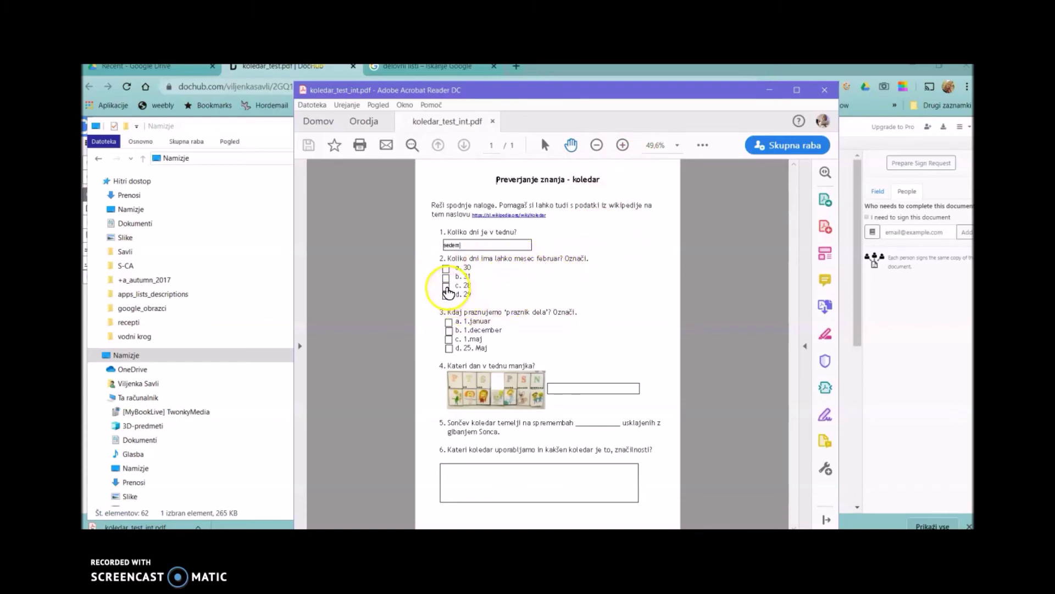
pyautogui.click(446, 287)
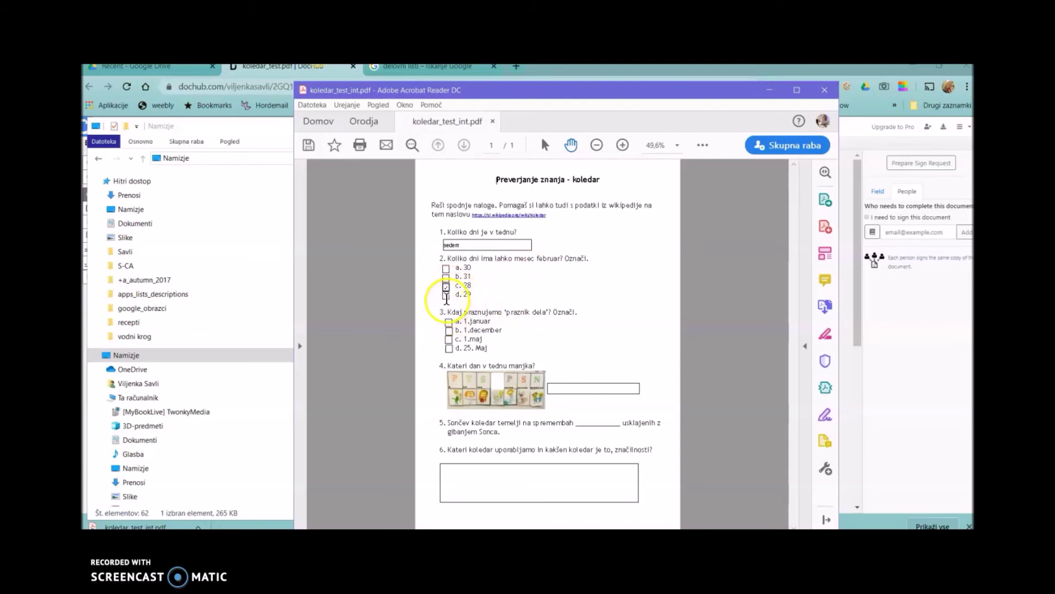
pyautogui.click(446, 295)
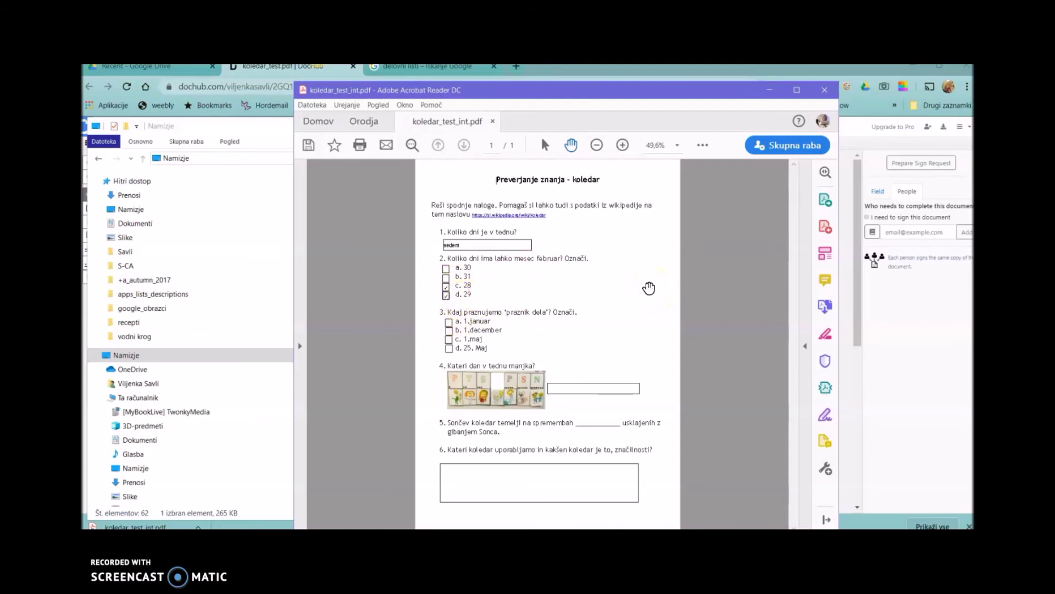
pyautogui.click(632, 290)
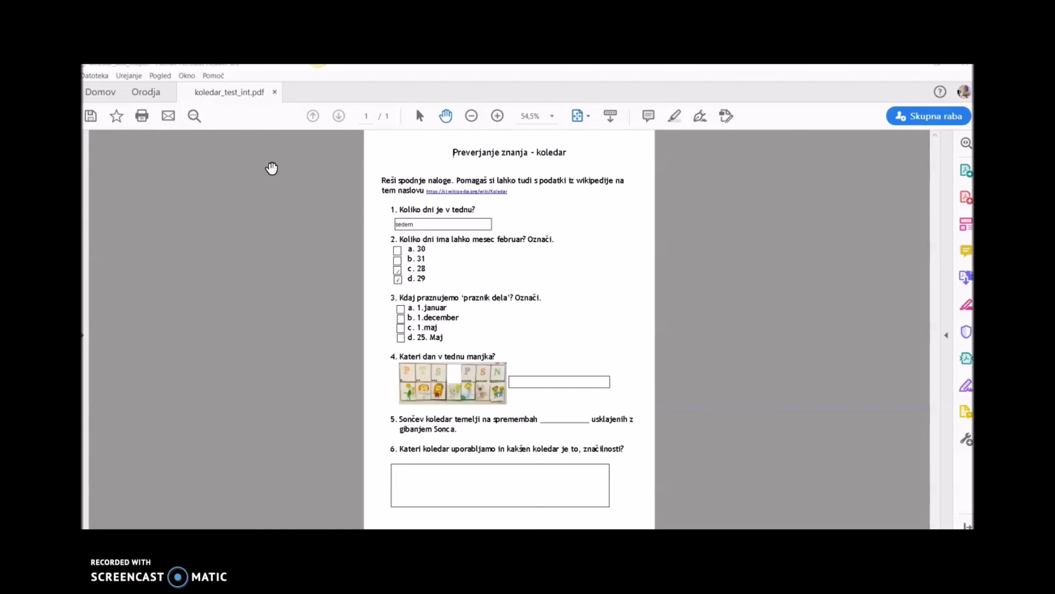
pyautogui.click(269, 170)
pyautogui.click(278, 267)
pyautogui.click(272, 267)
pyautogui.click(301, 268)
pyautogui.click(288, 270)
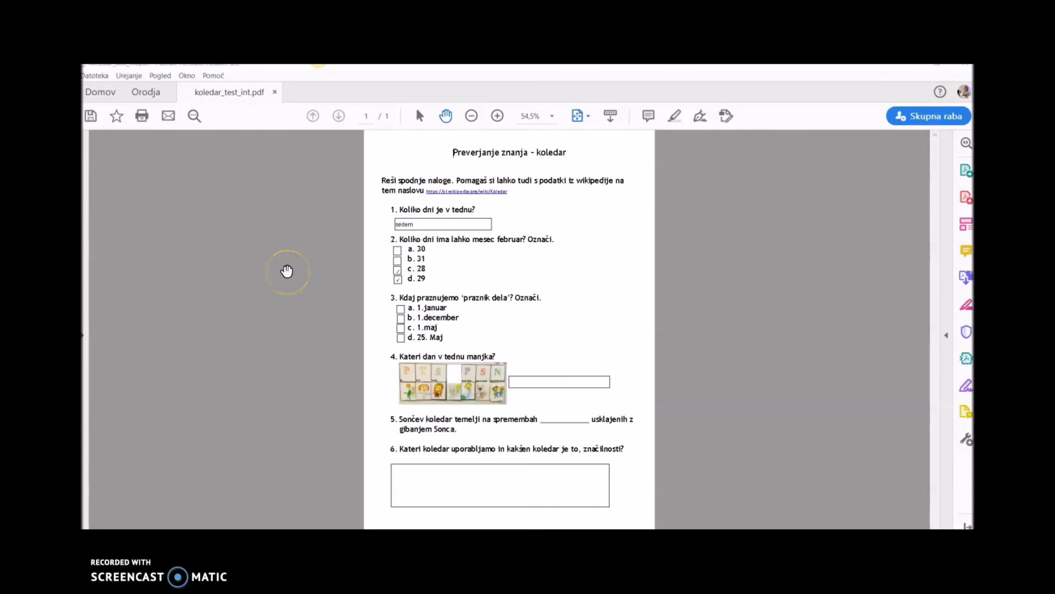